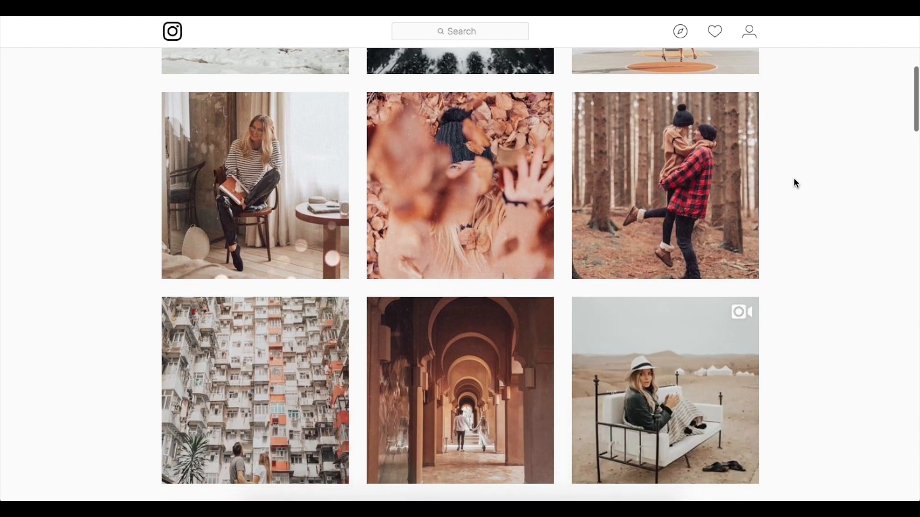
Browse the Instagram travel profile's photo grid and examine the colours and tones shared by its posts.
{"action": "scroll", "coordinate": [794, 183], "scroll_direction": "down", "scroll_amount": 8}
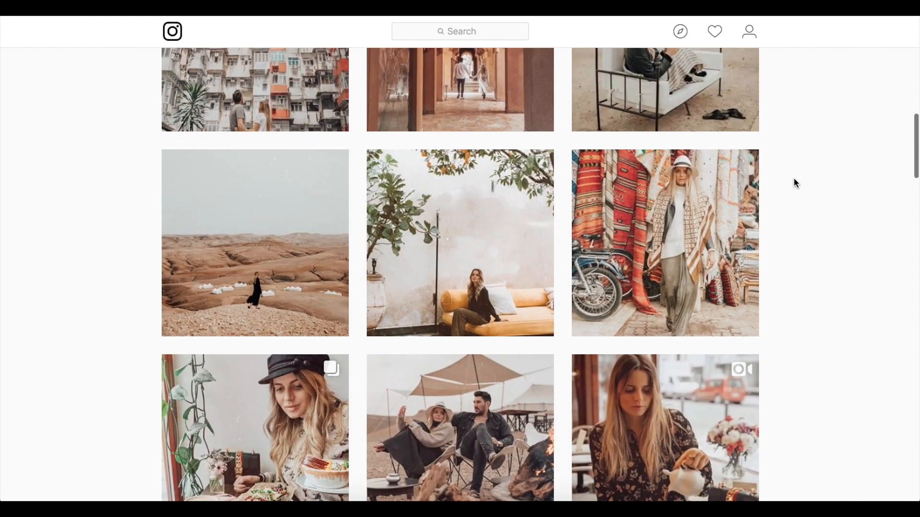
{"action": "scroll", "coordinate": [794, 183], "scroll_direction": "down", "scroll_amount": 8}
{"action": "scroll", "coordinate": [794, 183], "scroll_direction": "down", "scroll_amount": 5}
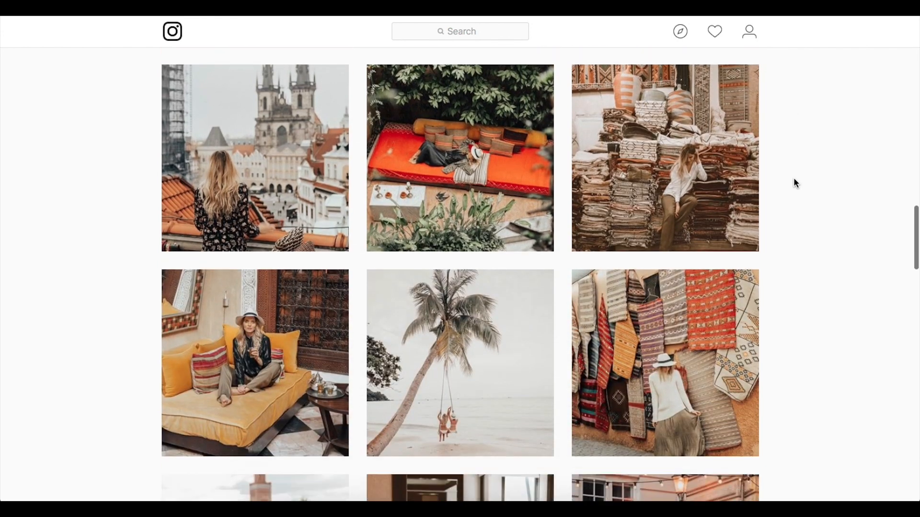
{"action": "scroll", "coordinate": [794, 183], "scroll_direction": "up", "scroll_amount": 9}
{"action": "scroll", "coordinate": [794, 183], "scroll_direction": "up", "scroll_amount": 13}
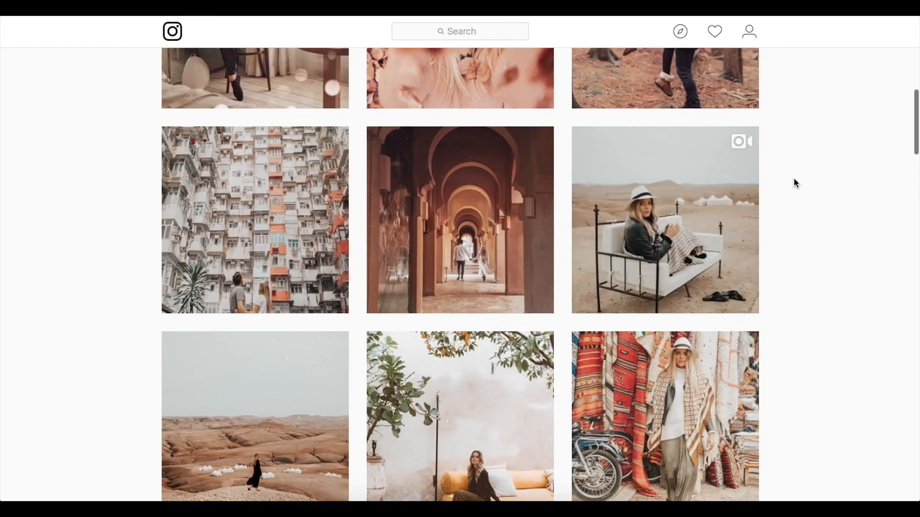
{"action": "scroll", "coordinate": [794, 183], "scroll_direction": "down", "scroll_amount": 5}
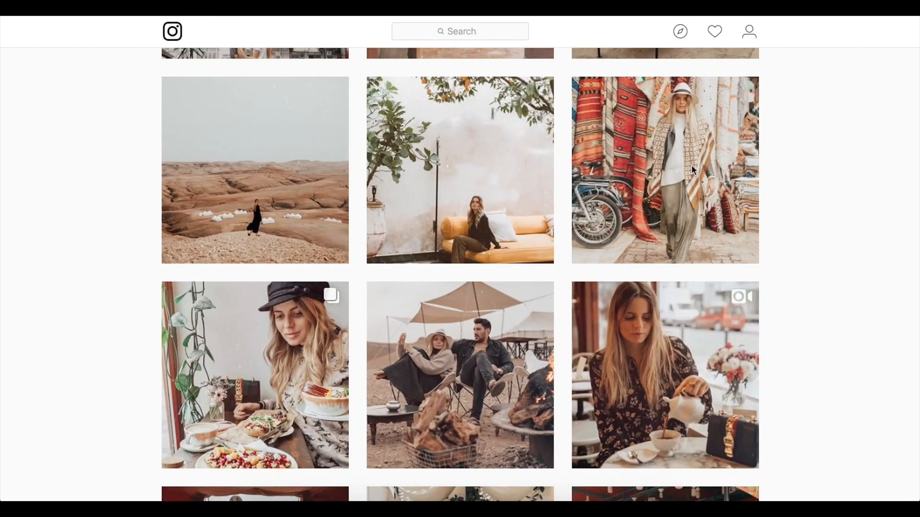
{"action": "scroll", "coordinate": [748, 139], "scroll_direction": "up", "scroll_amount": 15}
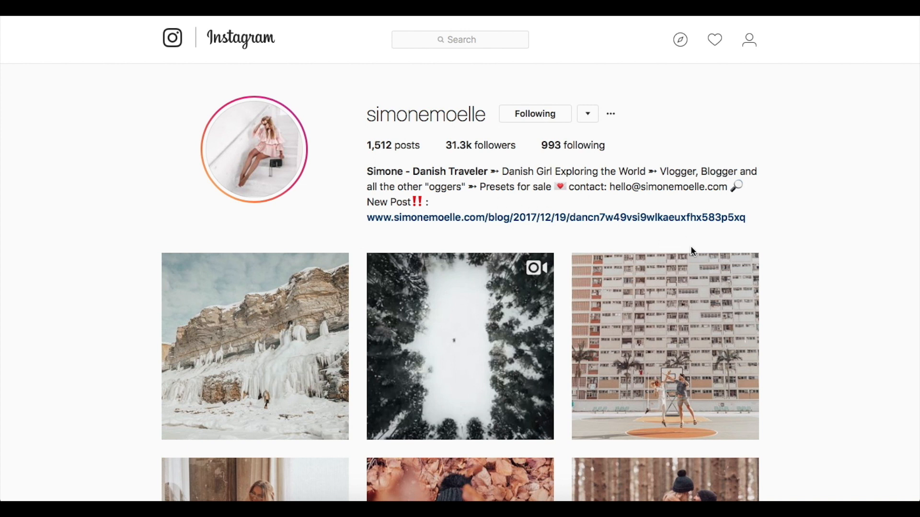
{"action": "left_click", "coordinate": [507, 214]}
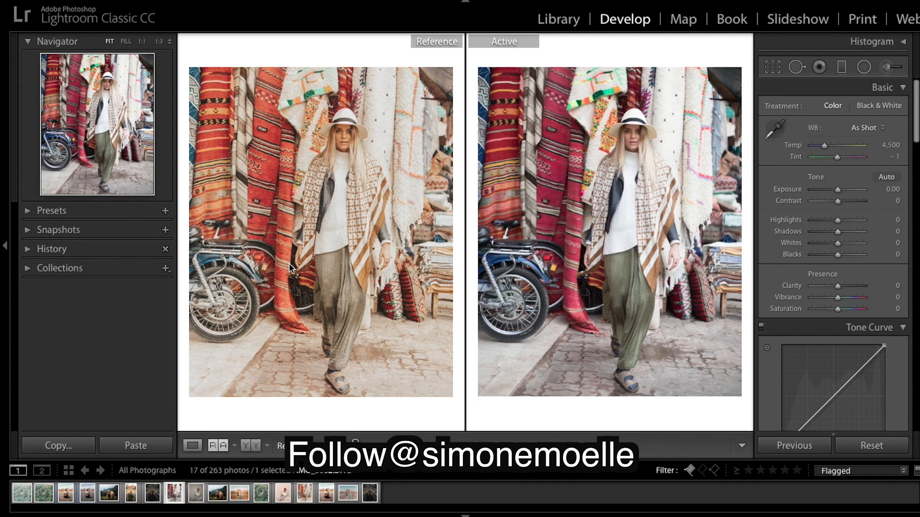
Set the market photo's white balance to a Temp of 9,100 and a Tint of −12.
{"action": "left_click", "coordinate": [840, 146]}
{"action": "left_click", "coordinate": [884, 145]}
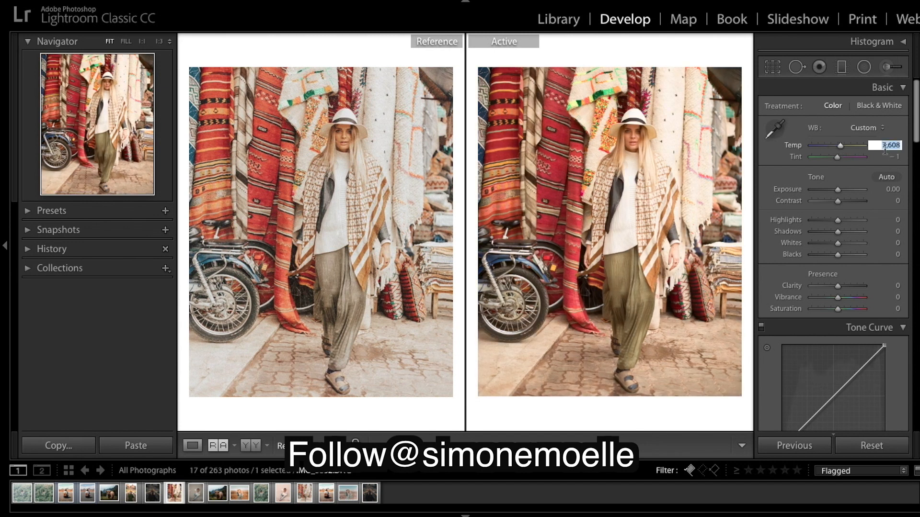
{"action": "type", "text": "9,100"}
{"action": "key", "text": "Return"}
{"action": "left_click_drag", "start_coordinate": [837, 156], "coordinate": [836, 158]}
Reduce the HSL saturation of Red to −24, Orange to −20, Yellow to −18 and Green to −17.
{"action": "scroll", "coordinate": [847, 187], "scroll_direction": "down", "scroll_amount": 5}
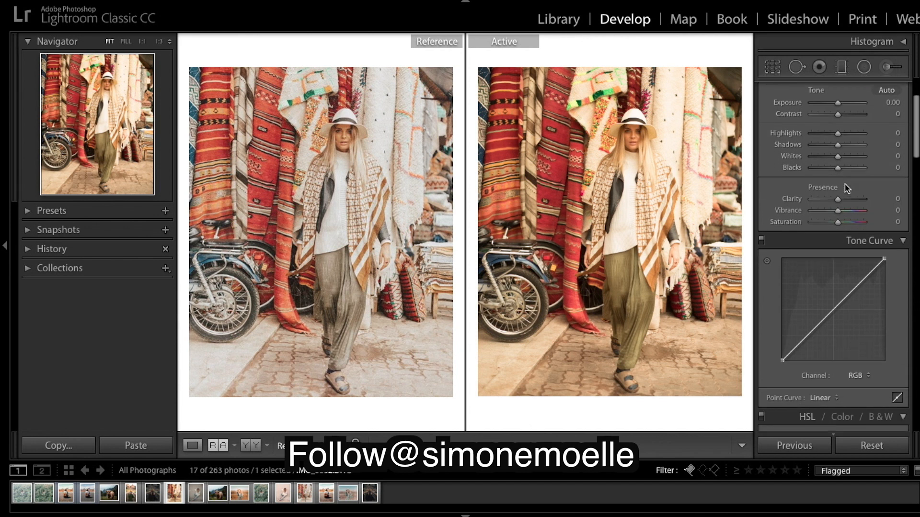
{"action": "scroll", "coordinate": [847, 188], "scroll_direction": "down", "scroll_amount": 20}
{"action": "left_click", "coordinate": [835, 192]}
{"action": "left_click", "coordinate": [836, 203]}
{"action": "left_click", "coordinate": [836, 215]}
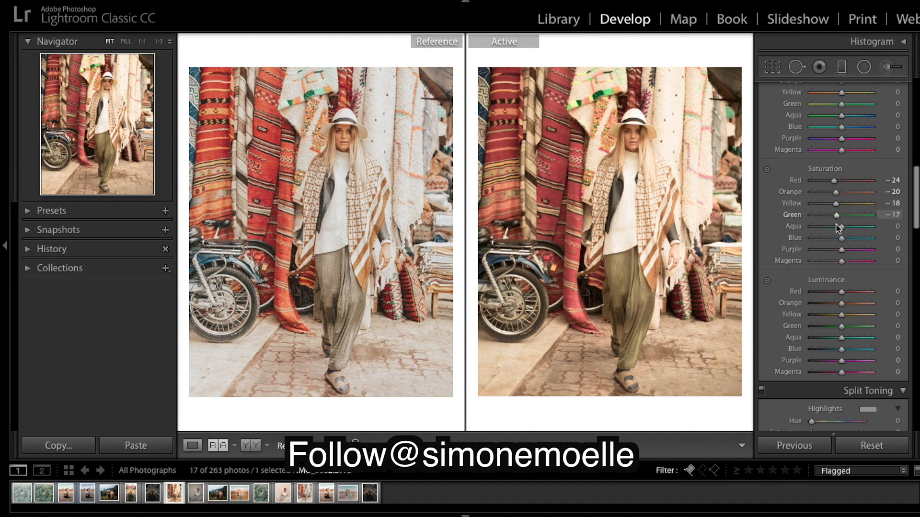
Set the photo's Exposure to +0.15, Highlights to −100 and Shadows to +67.
{"action": "scroll", "coordinate": [850, 135], "scroll_direction": "up", "scroll_amount": 20}
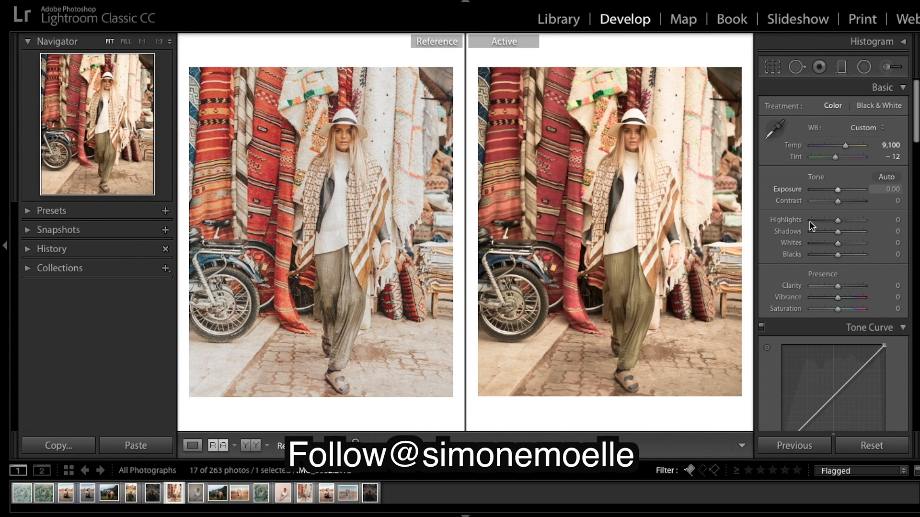
{"action": "scroll", "coordinate": [879, 190], "scroll_direction": "down", "scroll_amount": 2}
{"action": "scroll", "coordinate": [879, 189], "scroll_direction": "up", "scroll_amount": 2}
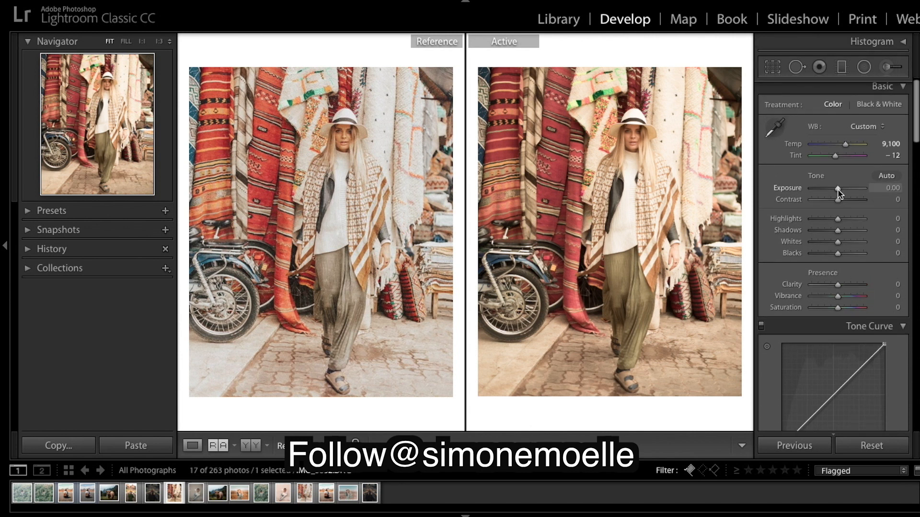
{"action": "key", "text": "Up"}
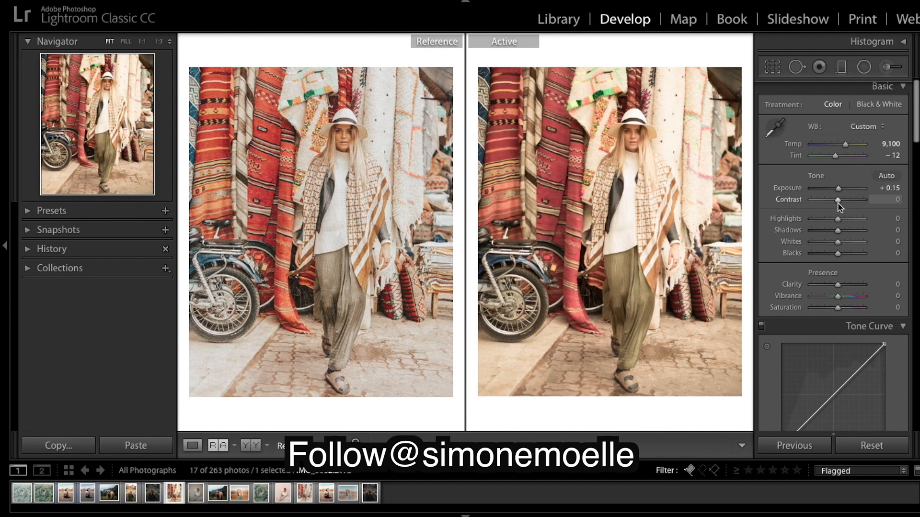
{"action": "left_click_drag", "start_coordinate": [837, 219], "coordinate": [780, 220]}
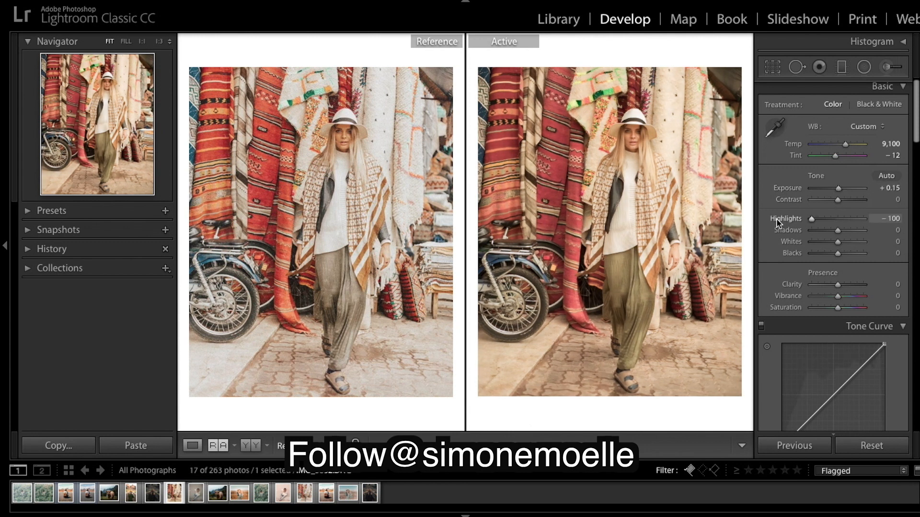
{"action": "left_click_drag", "start_coordinate": [840, 234], "coordinate": [857, 233]}
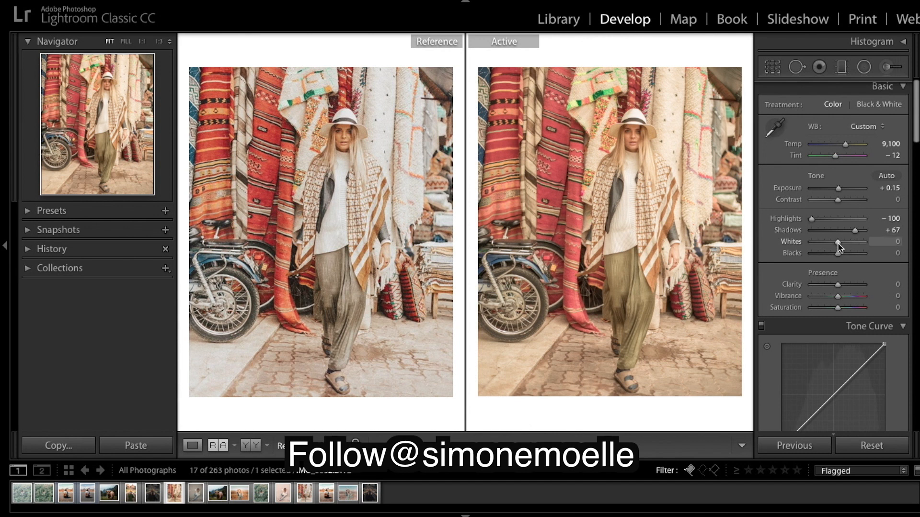
Set Whites to +17 and Blacks to −47, with Clarity at +20 and Vibrance at −9.
{"action": "left_click_drag", "start_coordinate": [838, 247], "coordinate": [844, 248]}
{"action": "left_click_drag", "start_coordinate": [843, 245], "coordinate": [843, 245]}
{"action": "left_click_drag", "start_coordinate": [837, 254], "coordinate": [827, 255]}
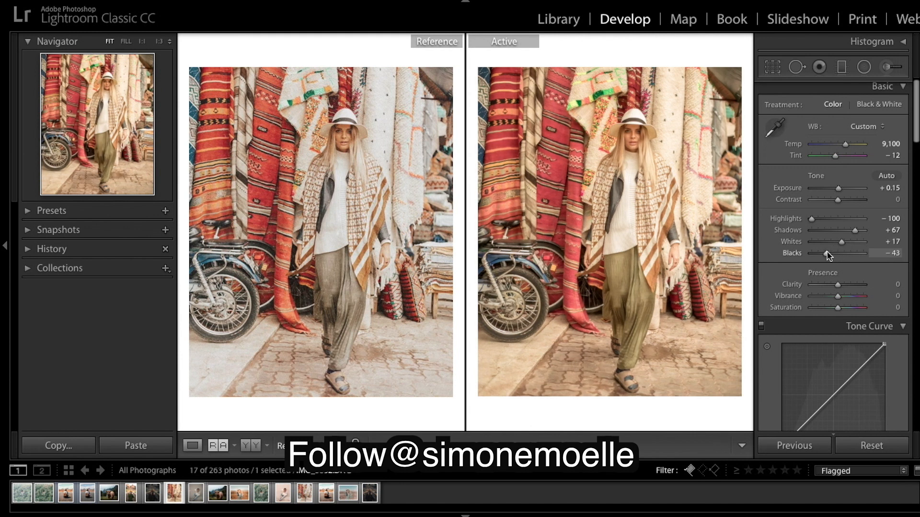
{"action": "left_click_drag", "start_coordinate": [827, 253], "coordinate": [826, 253]}
{"action": "left_click_drag", "start_coordinate": [838, 285], "coordinate": [843, 288]}
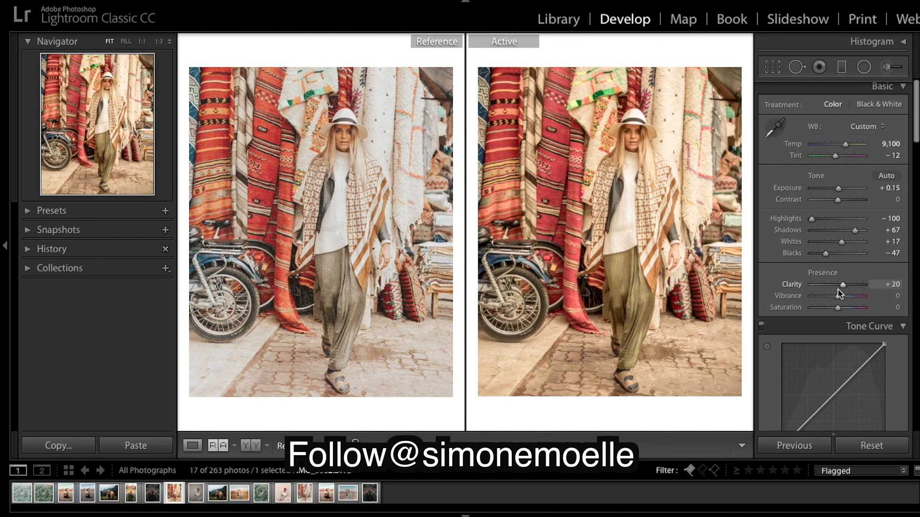
{"action": "left_click_drag", "start_coordinate": [834, 295], "coordinate": [833, 295]}
Shape a faded RGB tone curve by raising the black point and midtones, including a point at 31.4 / 36.9 %, and lowering the white point.
{"action": "scroll", "coordinate": [860, 317], "scroll_direction": "down", "scroll_amount": 5}
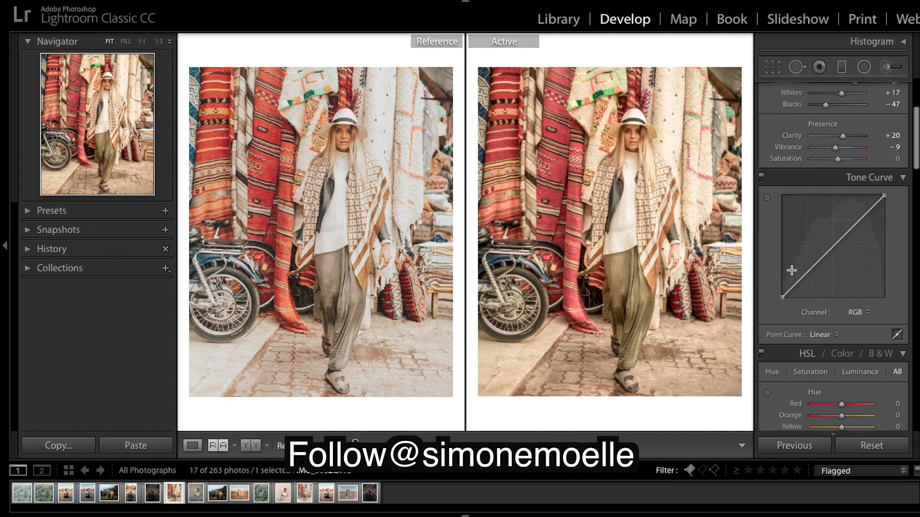
{"action": "left_click_drag", "start_coordinate": [783, 298], "coordinate": [814, 261]}
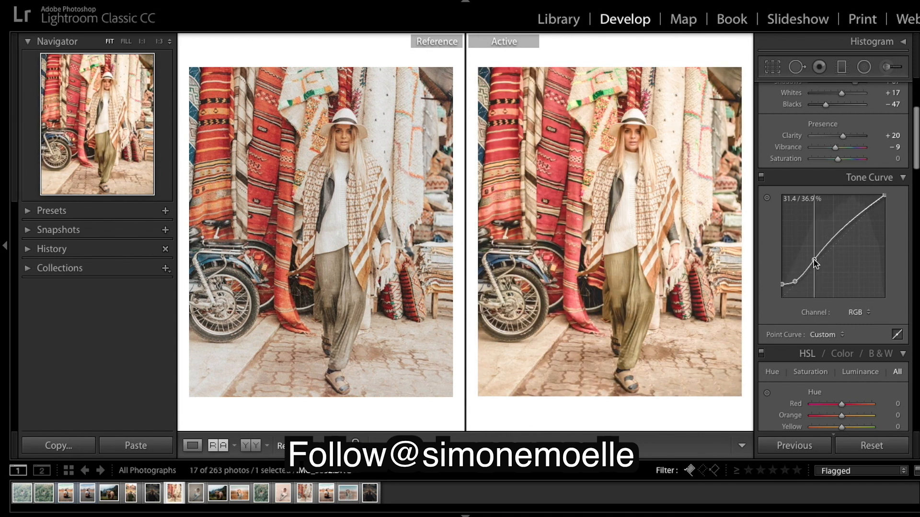
{"action": "left_click_drag", "start_coordinate": [844, 232], "coordinate": [848, 225]}
{"action": "left_click_drag", "start_coordinate": [884, 196], "coordinate": [890, 201]}
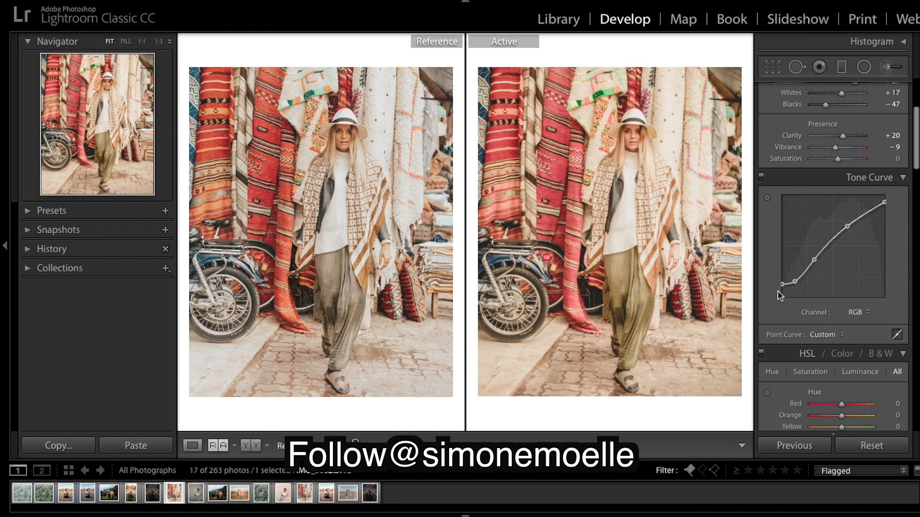
Lower the HSL luminance of Red to −23, Orange to −20, Yellow to −20 and Green to −19.
{"action": "scroll", "coordinate": [884, 300], "scroll_direction": "down", "scroll_amount": 8}
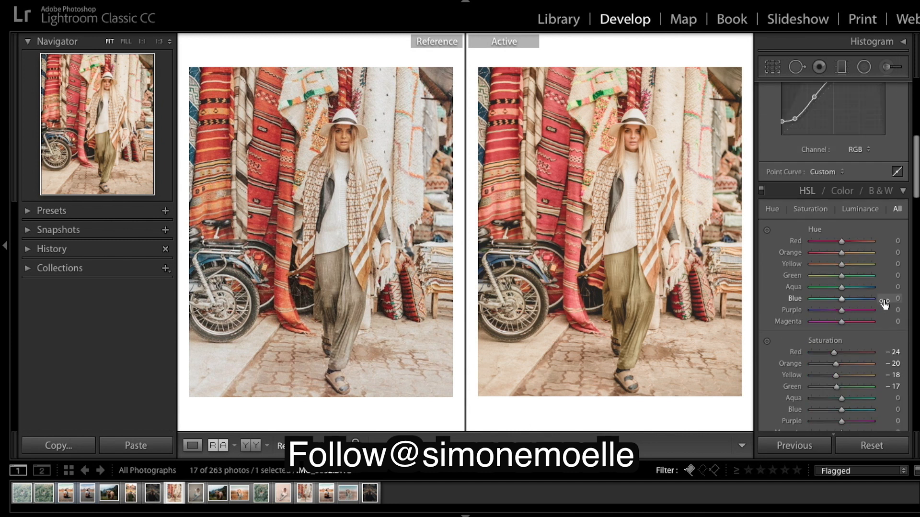
{"action": "scroll", "coordinate": [884, 300], "scroll_direction": "up", "scroll_amount": 5}
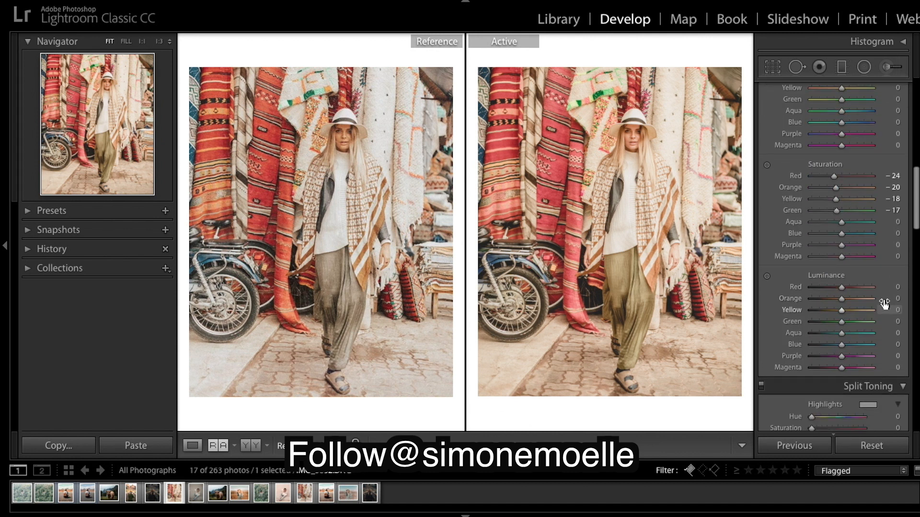
{"action": "scroll", "coordinate": [872, 269], "scroll_direction": "down", "scroll_amount": 4}
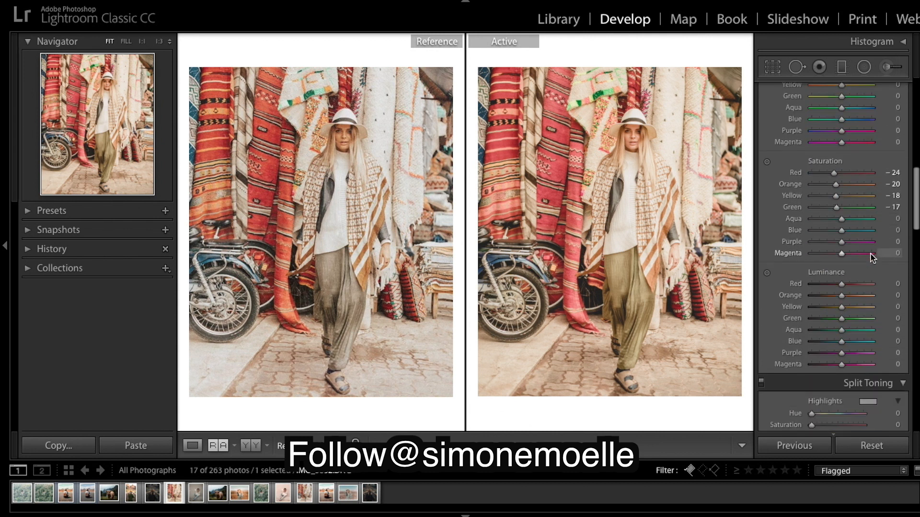
{"action": "left_click_drag", "start_coordinate": [841, 261], "coordinate": [836, 284]}
{"action": "left_click", "coordinate": [836, 284]}
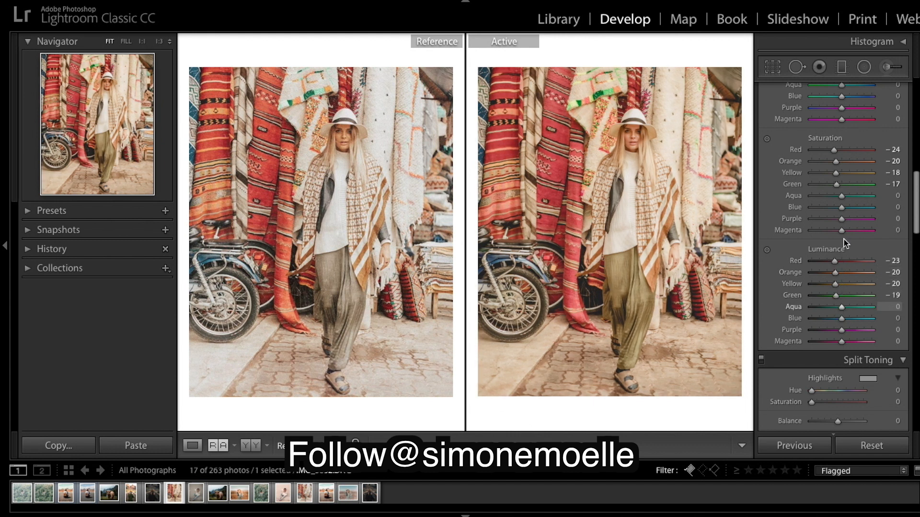
Shift the HSL hue of Red to +5 and Orange to +15.
{"action": "scroll", "coordinate": [844, 243], "scroll_direction": "up", "scroll_amount": 4}
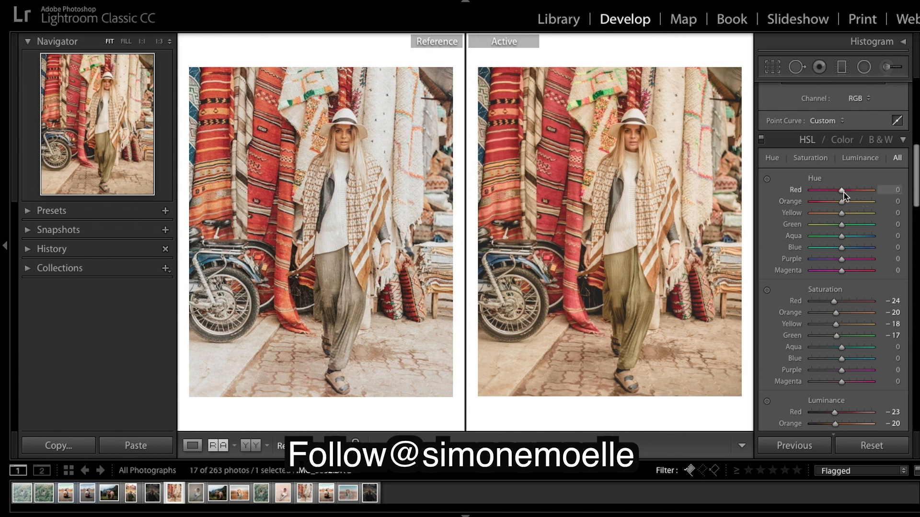
{"action": "mouse_move", "coordinate": [843, 194]}
{"action": "left_mouse_down"}
{"action": "mouse_move", "coordinate": [821, 192]}
{"action": "mouse_move", "coordinate": [846, 198]}
{"action": "left_mouse_up"}
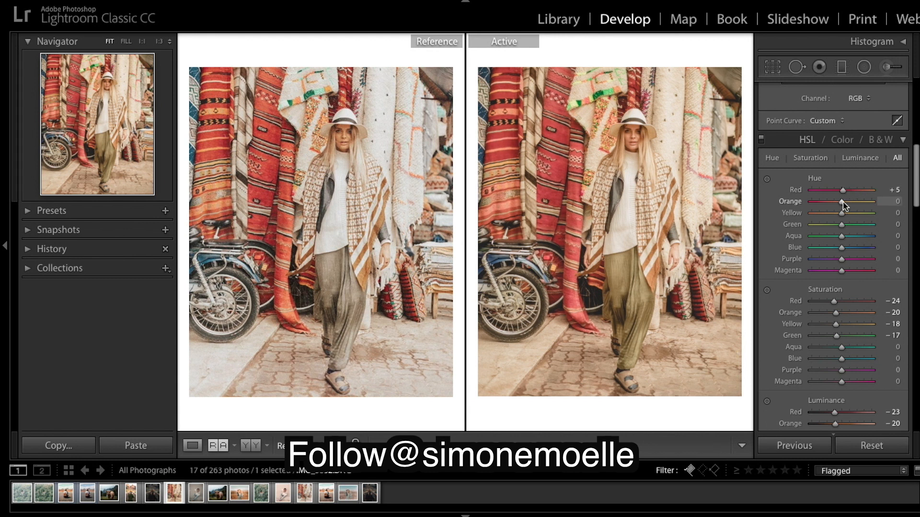
{"action": "left_click_drag", "start_coordinate": [843, 203], "coordinate": [846, 203]}
{"action": "left_click_drag", "start_coordinate": [848, 203], "coordinate": [846, 203]}
Readjust the HSL saturation of Red to −7 and Orange to −18.
{"action": "scroll", "coordinate": [848, 232], "scroll_direction": "down", "scroll_amount": 1}
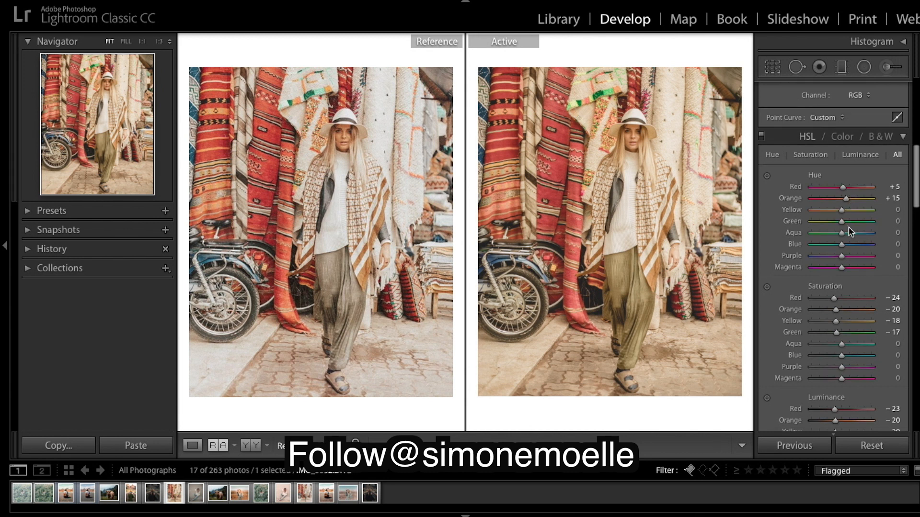
{"action": "scroll", "coordinate": [847, 231], "scroll_direction": "down", "scroll_amount": 3}
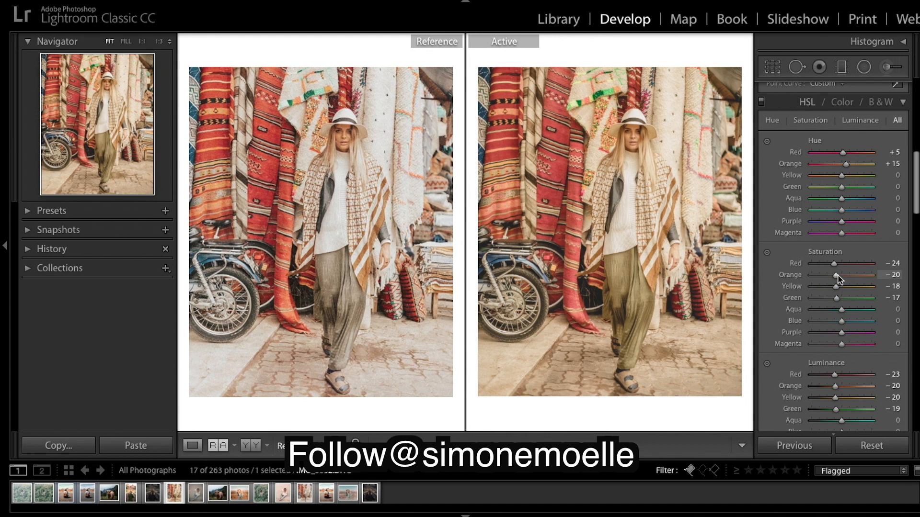
{"action": "left_click_drag", "start_coordinate": [838, 276], "coordinate": [842, 268]}
Set the Yellow hue to +3 and reduce the Yellow saturation to −76.
{"action": "left_click_drag", "start_coordinate": [843, 178], "coordinate": [844, 183]}
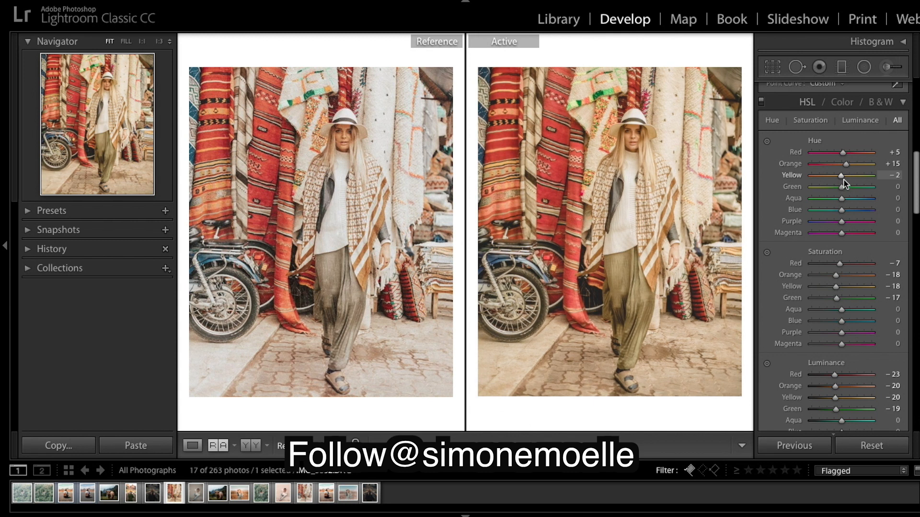
{"action": "left_click_drag", "start_coordinate": [843, 179], "coordinate": [845, 183]}
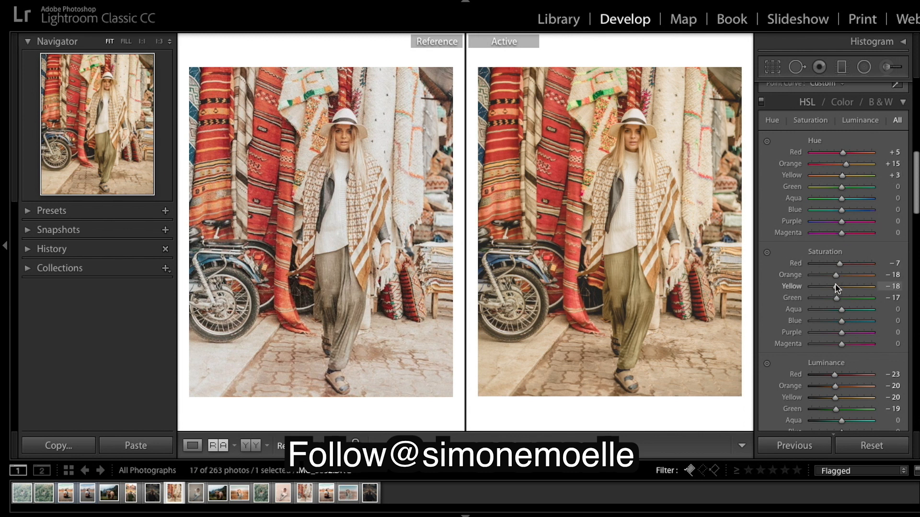
{"action": "mouse_move", "coordinate": [836, 288]}
{"action": "left_mouse_down"}
{"action": "mouse_move", "coordinate": [827, 289]}
{"action": "mouse_move", "coordinate": [857, 291]}
{"action": "mouse_move", "coordinate": [812, 295]}
{"action": "mouse_move", "coordinate": [836, 287]}
{"action": "left_mouse_up"}
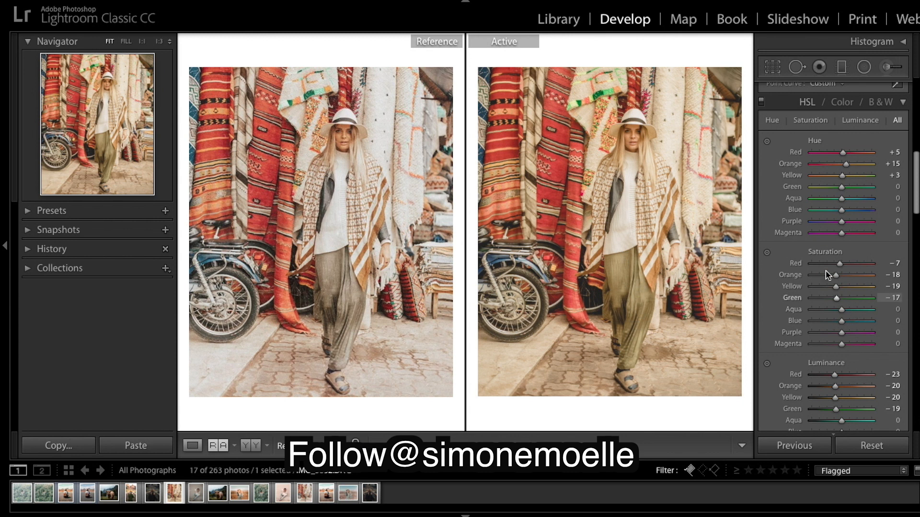
{"action": "left_click_drag", "start_coordinate": [836, 287], "coordinate": [833, 287]}
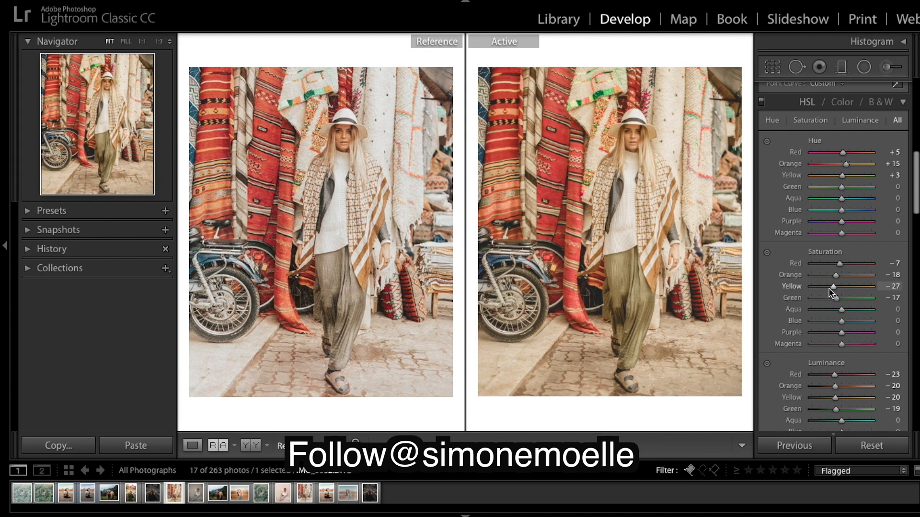
{"action": "left_click_drag", "start_coordinate": [832, 286], "coordinate": [816, 286]}
{"action": "left_click_drag", "start_coordinate": [816, 286], "coordinate": [817, 287]}
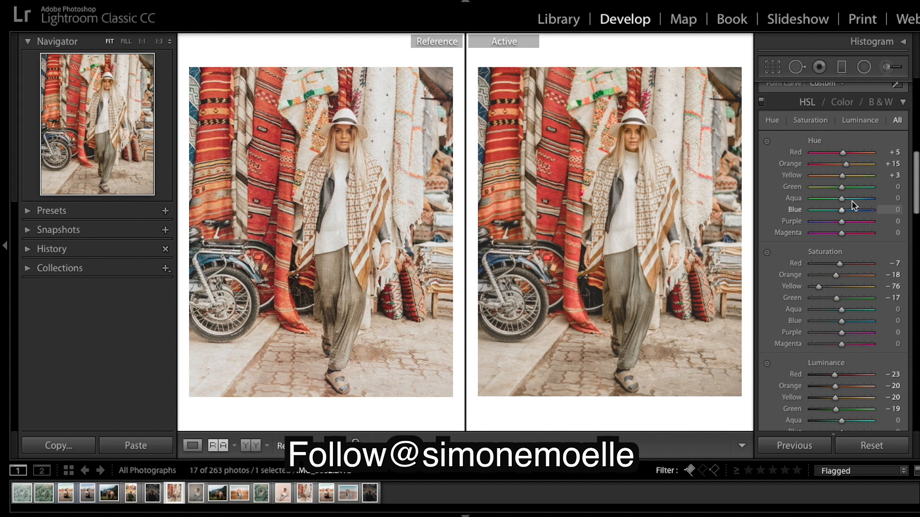
Set the Green hue to −8 and reduce the Green saturation to −68.
{"action": "left_click_drag", "start_coordinate": [843, 192], "coordinate": [840, 191]}
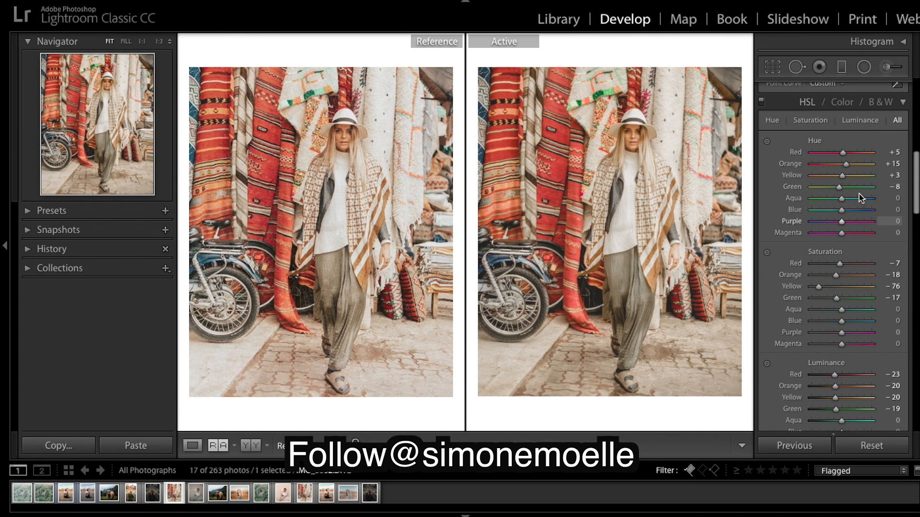
{"action": "left_click_drag", "start_coordinate": [837, 299], "coordinate": [825, 299]}
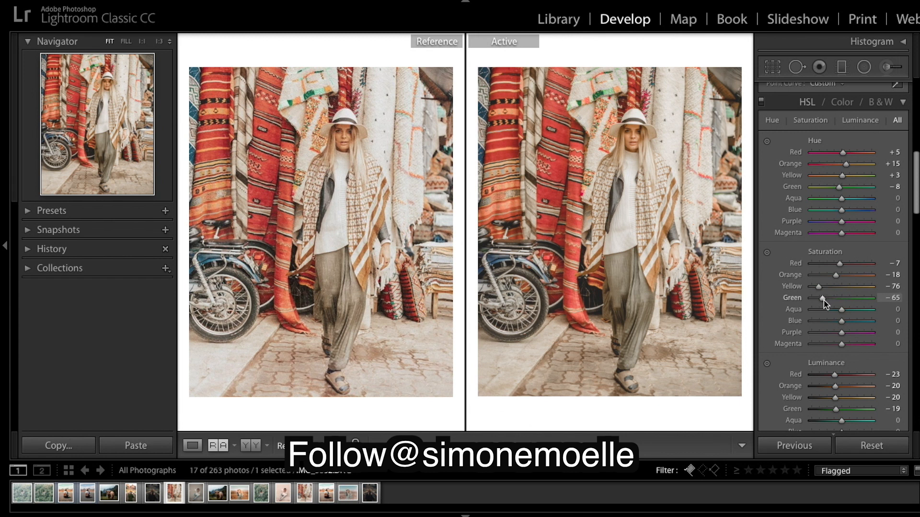
{"action": "left_click_drag", "start_coordinate": [823, 301], "coordinate": [822, 300]}
{"action": "scroll", "coordinate": [872, 333], "scroll_direction": "down", "scroll_amount": 10}
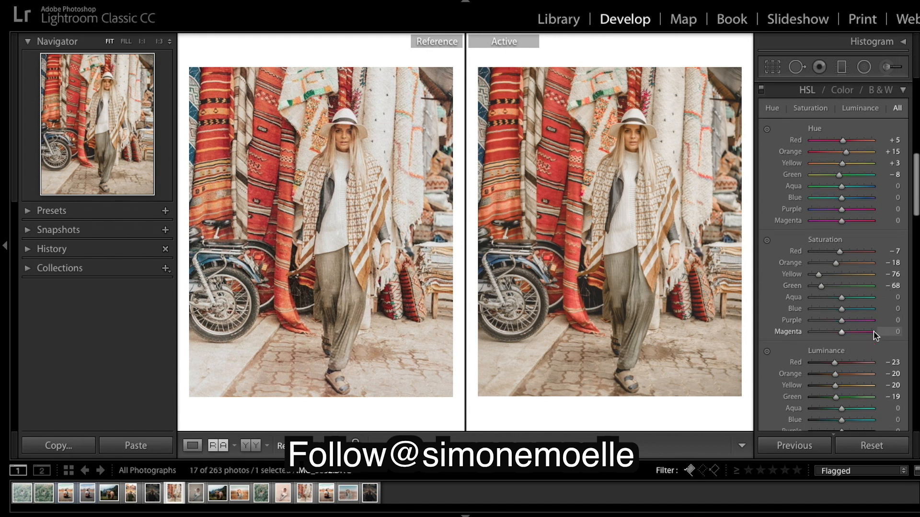
Enable profile corrections and chromatic aberration removal in the lens corrections.
{"action": "scroll", "coordinate": [848, 353], "scroll_direction": "down", "scroll_amount": 3}
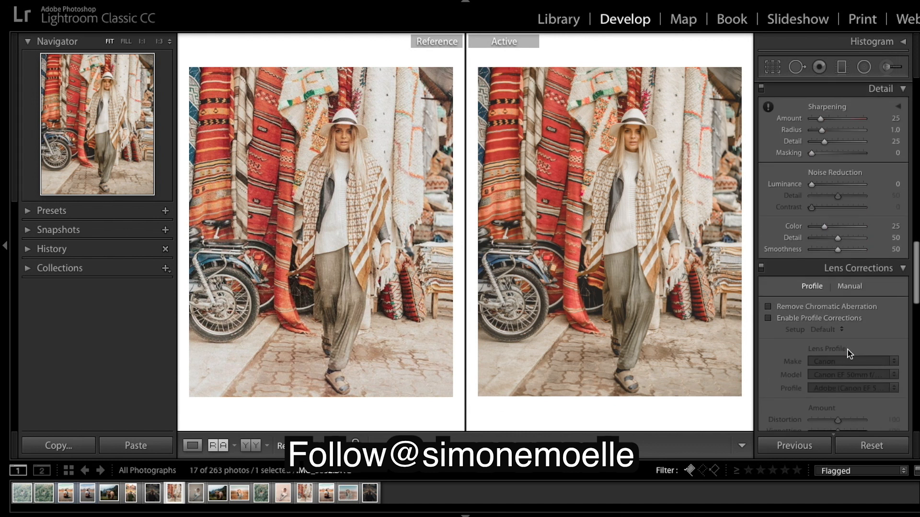
{"action": "left_click", "coordinate": [768, 317]}
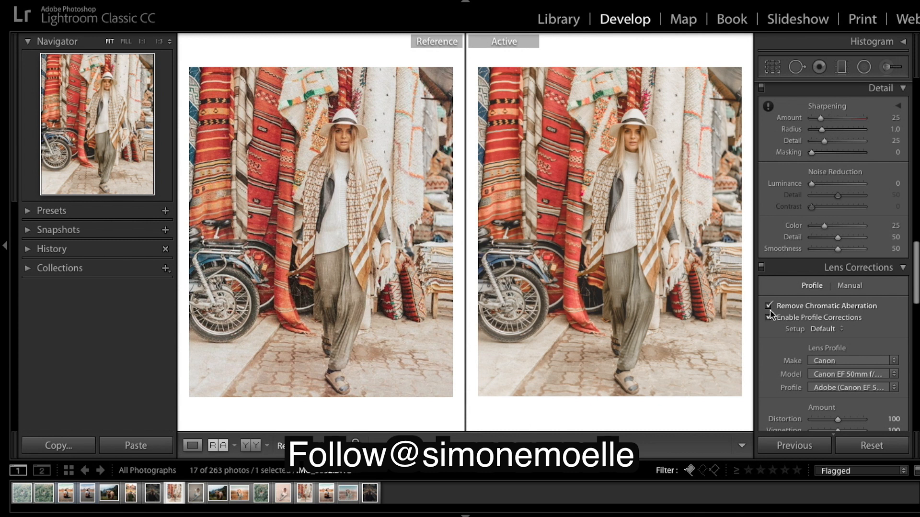
Set the HSL saturation of Aqua to −10, Blue to −18 and Green to −69.
{"action": "scroll", "coordinate": [814, 287], "scroll_direction": "up", "scroll_amount": 5}
{"action": "scroll", "coordinate": [853, 239], "scroll_direction": "down", "scroll_amount": 5}
{"action": "scroll", "coordinate": [866, 228], "scroll_direction": "up", "scroll_amount": 5}
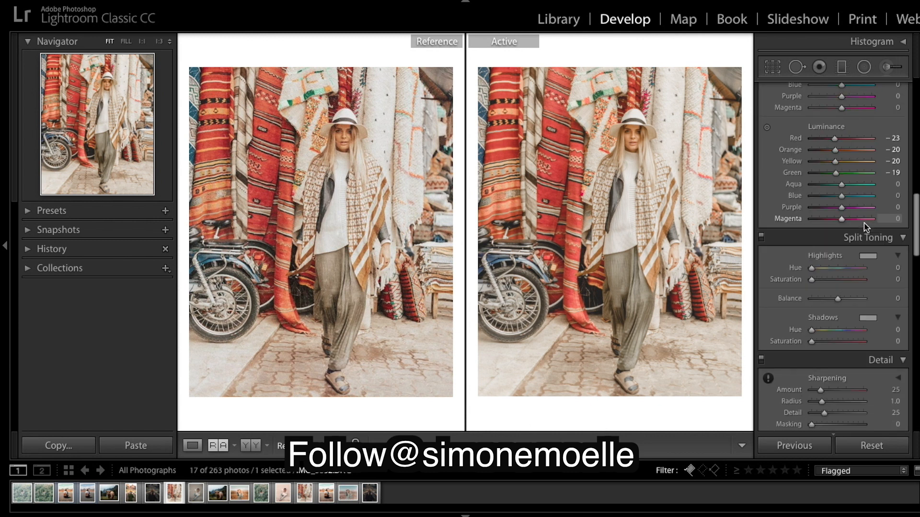
{"action": "scroll", "coordinate": [867, 228], "scroll_direction": "up", "scroll_amount": 3}
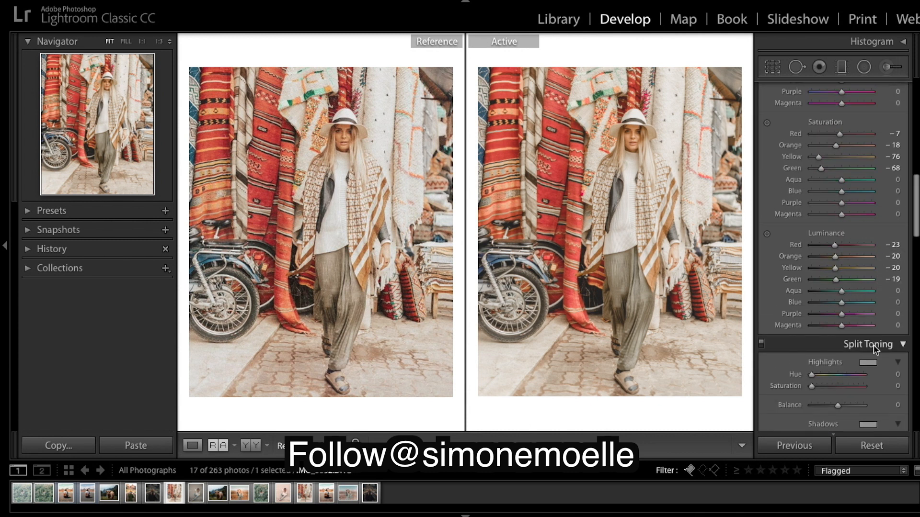
{"action": "scroll", "coordinate": [873, 349], "scroll_direction": "up", "scroll_amount": 3}
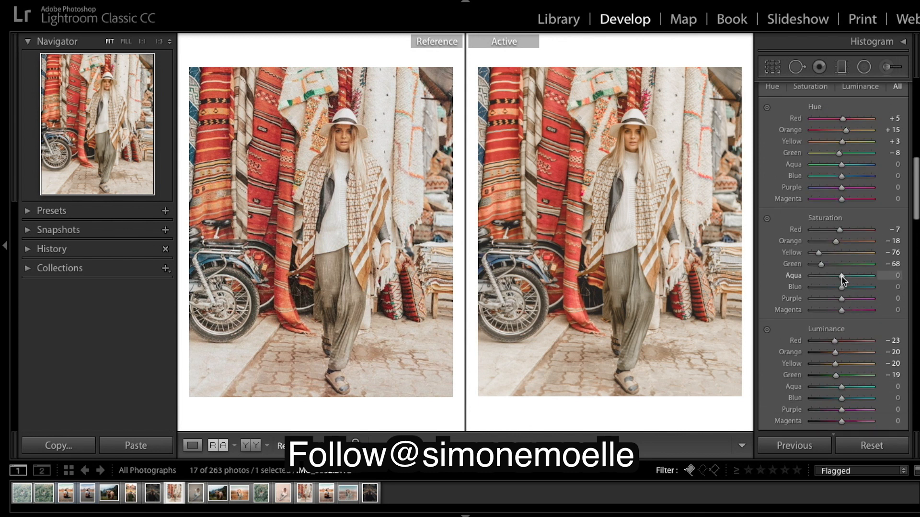
{"action": "left_click_drag", "start_coordinate": [841, 281], "coordinate": [837, 287]}
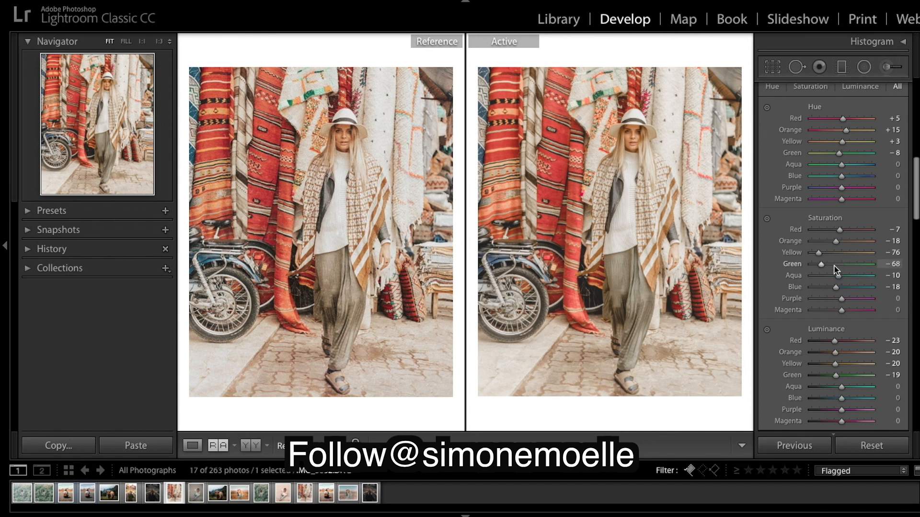
{"action": "left_click_drag", "start_coordinate": [821, 264], "coordinate": [820, 266]}
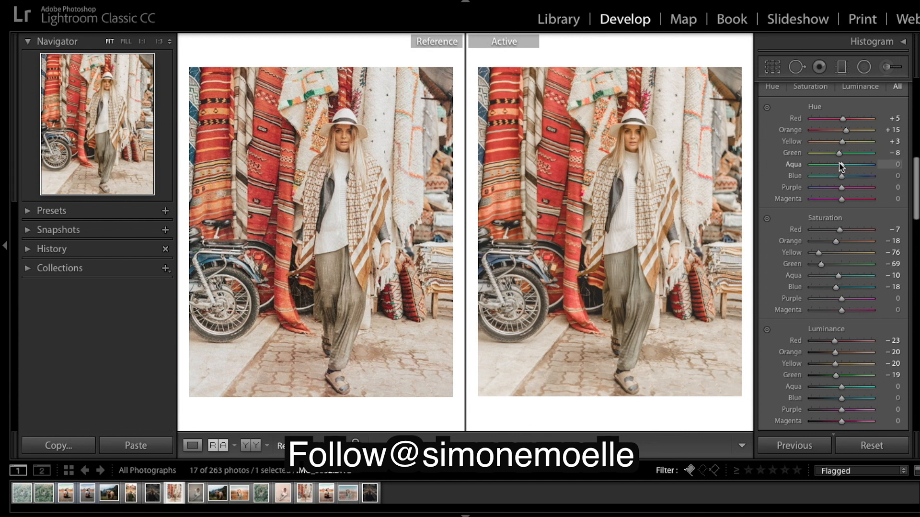
Shift the HSL hue of Aqua to +6 and Blue to −19.
{"action": "left_click_drag", "start_coordinate": [838, 163], "coordinate": [843, 168]}
{"action": "left_click_drag", "start_coordinate": [842, 178], "coordinate": [839, 181]}
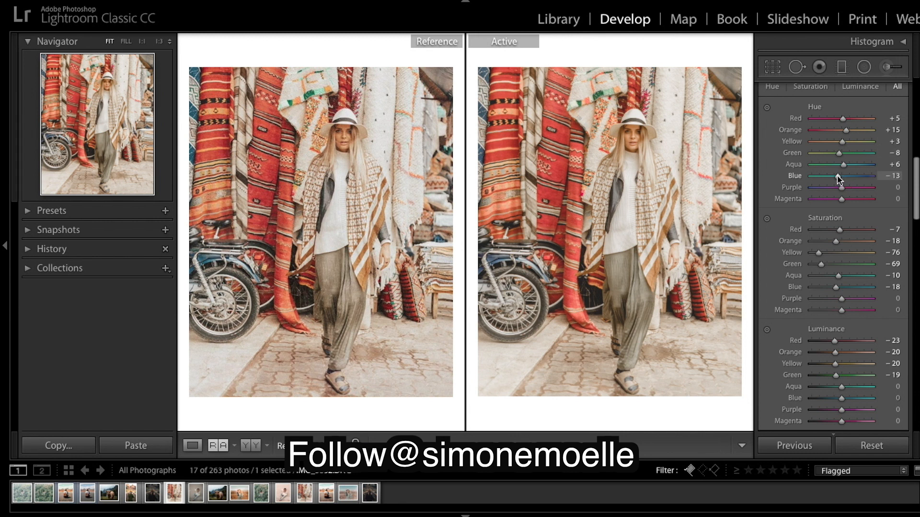
{"action": "left_click_drag", "start_coordinate": [839, 180], "coordinate": [835, 176]}
Set the HSL luminance of Red to −26, Orange to −24 and Yellow to −16.
{"action": "scroll", "coordinate": [868, 220], "scroll_direction": "down", "scroll_amount": 5}
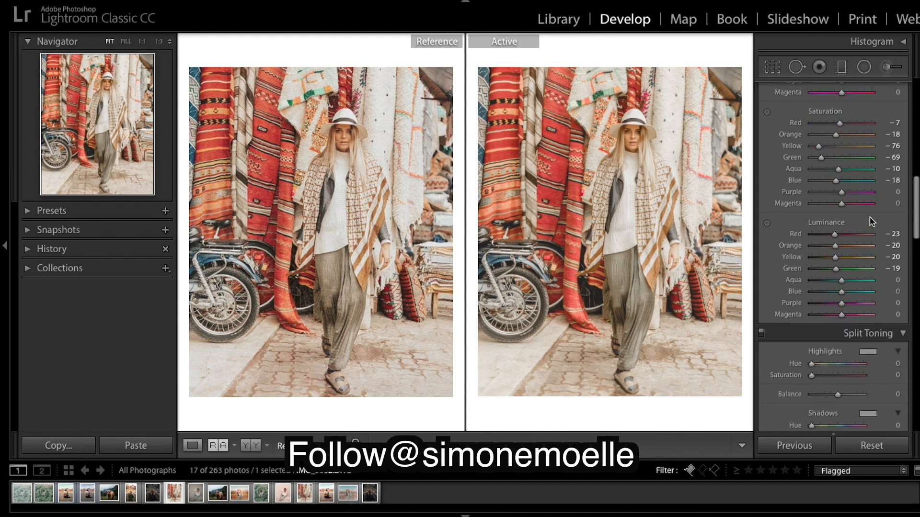
{"action": "scroll", "coordinate": [870, 221], "scroll_direction": "down", "scroll_amount": 1}
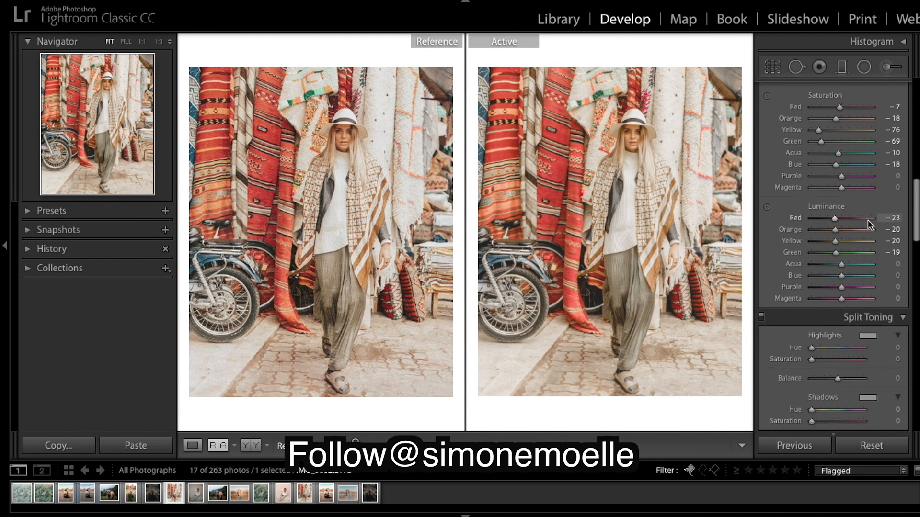
{"action": "mouse_move", "coordinate": [836, 220]}
{"action": "left_mouse_down"}
{"action": "mouse_move", "coordinate": [810, 219]}
{"action": "mouse_move", "coordinate": [846, 225]}
{"action": "mouse_move", "coordinate": [835, 224]}
{"action": "left_mouse_up"}
{"action": "left_click_drag", "start_coordinate": [837, 232], "coordinate": [834, 239]}
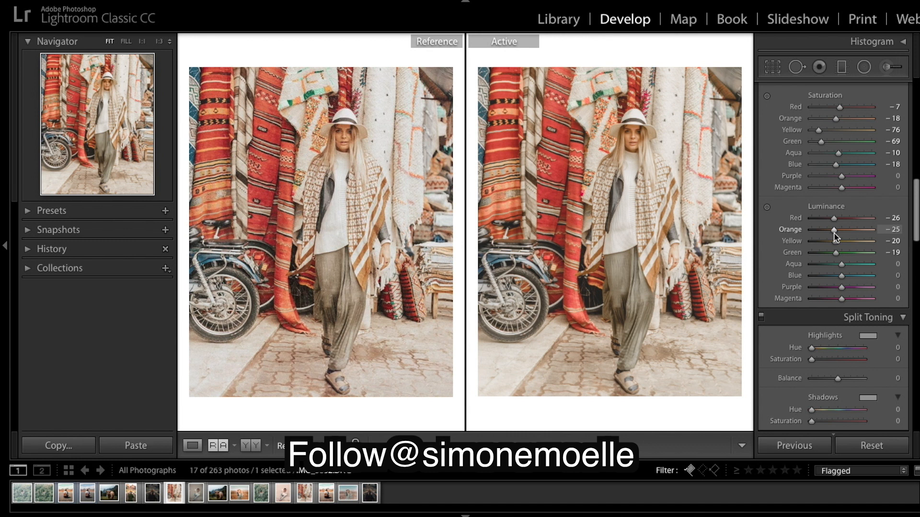
{"action": "left_click_drag", "start_coordinate": [834, 238], "coordinate": [834, 235]}
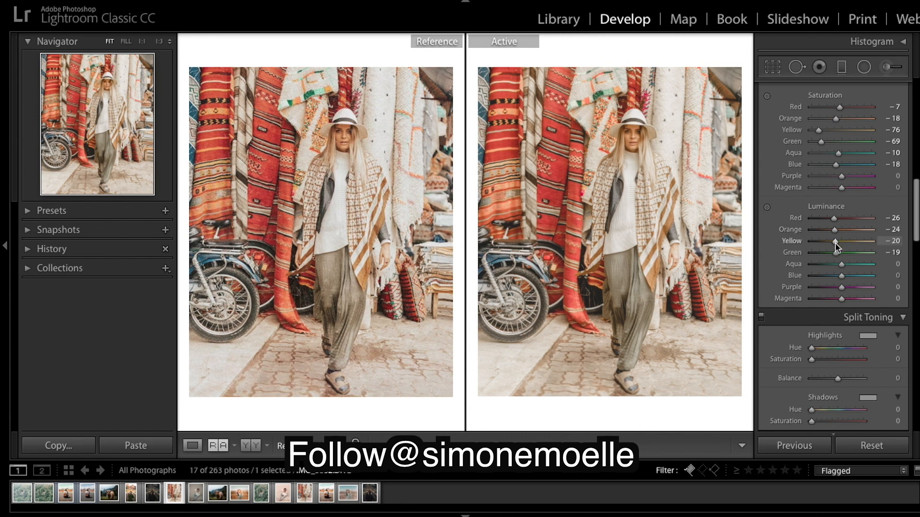
{"action": "left_click_drag", "start_coordinate": [837, 246], "coordinate": [835, 249]}
{"action": "left_click_drag", "start_coordinate": [835, 246], "coordinate": [838, 250]}
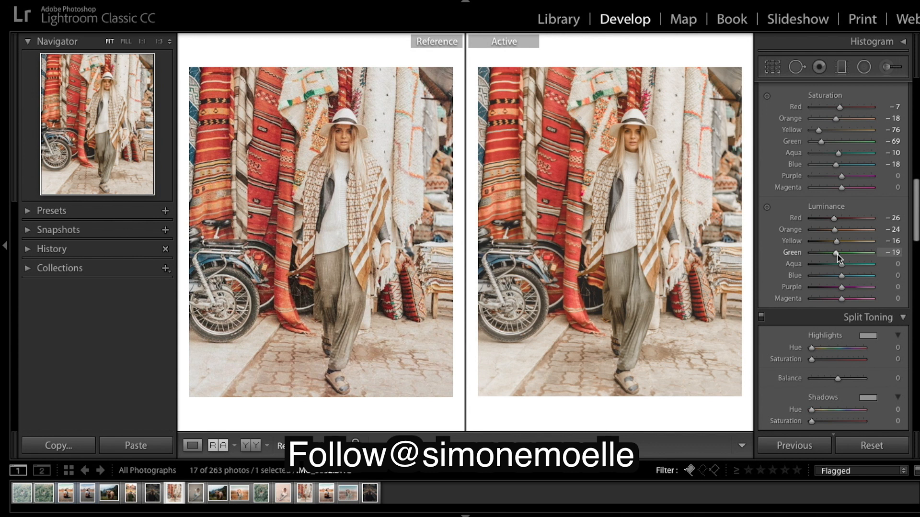
Reset the Green luminance to 0 and lower the Blue luminance to −32.
{"action": "left_click_drag", "start_coordinate": [838, 254], "coordinate": [839, 254]}
{"action": "double_click", "coordinate": [792, 252]}
{"action": "scroll", "coordinate": [858, 258], "scroll_direction": "down", "scroll_amount": 2}
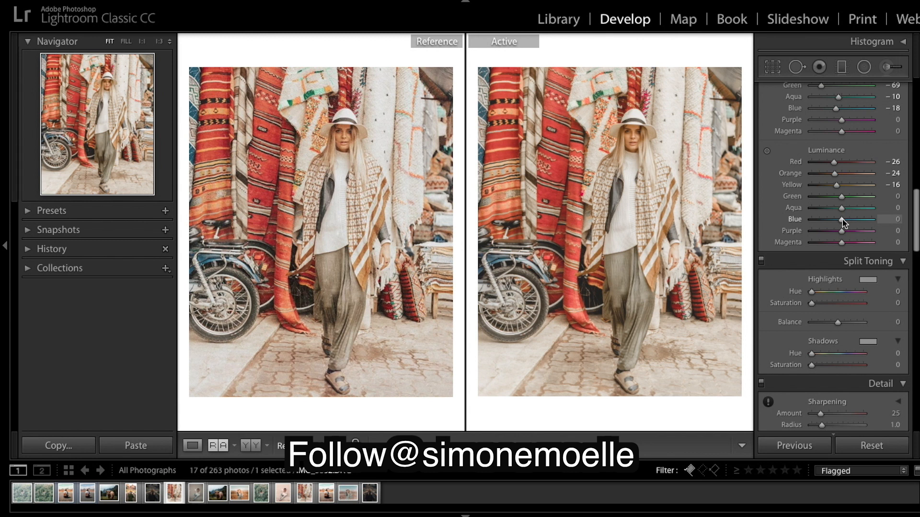
{"action": "left_click_drag", "start_coordinate": [840, 220], "coordinate": [832, 224]}
Tint the highlights with split toning at hue 295 and saturation 2.
{"action": "scroll", "coordinate": [871, 246], "scroll_direction": "down", "scroll_amount": 3}
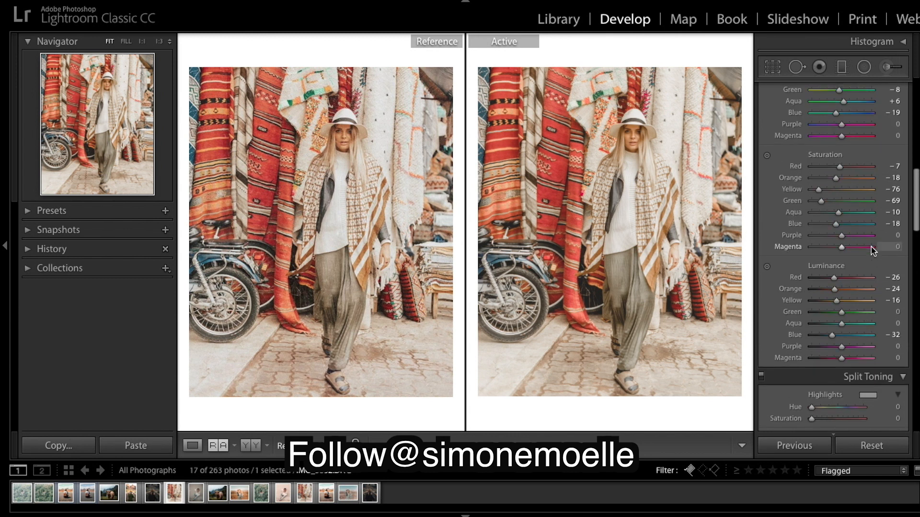
{"action": "left_click_drag", "start_coordinate": [848, 237], "coordinate": [856, 241]}
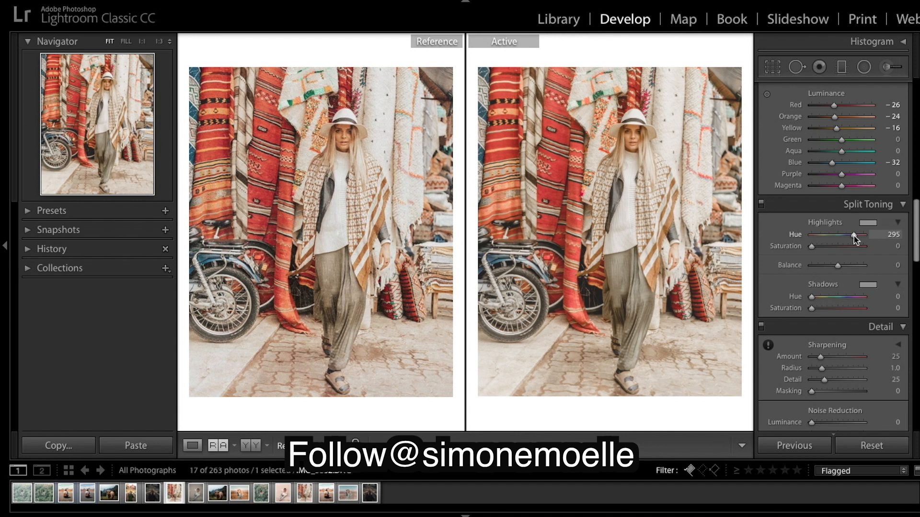
{"action": "left_click_drag", "start_coordinate": [812, 246], "coordinate": [813, 249]}
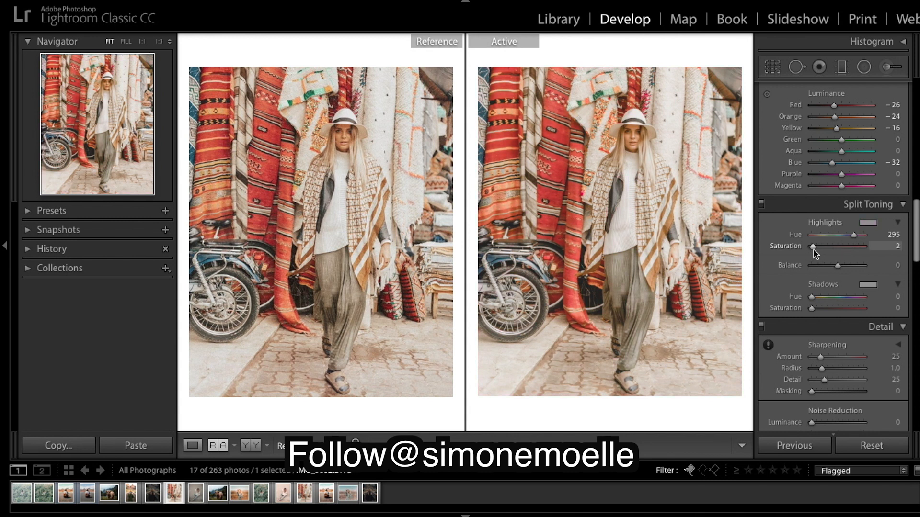
Raise the sharpening amount to 100.
{"action": "scroll", "coordinate": [850, 280], "scroll_direction": "down", "scroll_amount": 1}
{"action": "scroll", "coordinate": [850, 279], "scroll_direction": "down", "scroll_amount": 5}
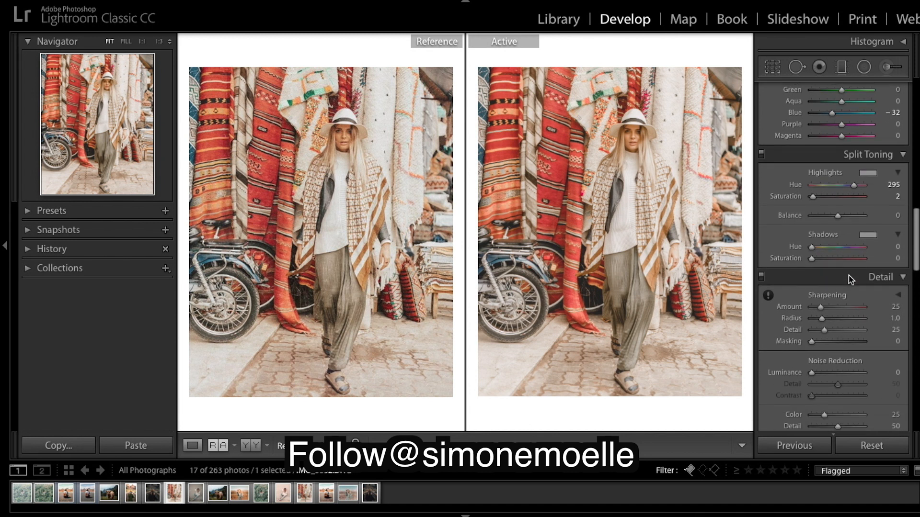
{"action": "left_click_drag", "start_coordinate": [857, 237], "coordinate": [846, 234]}
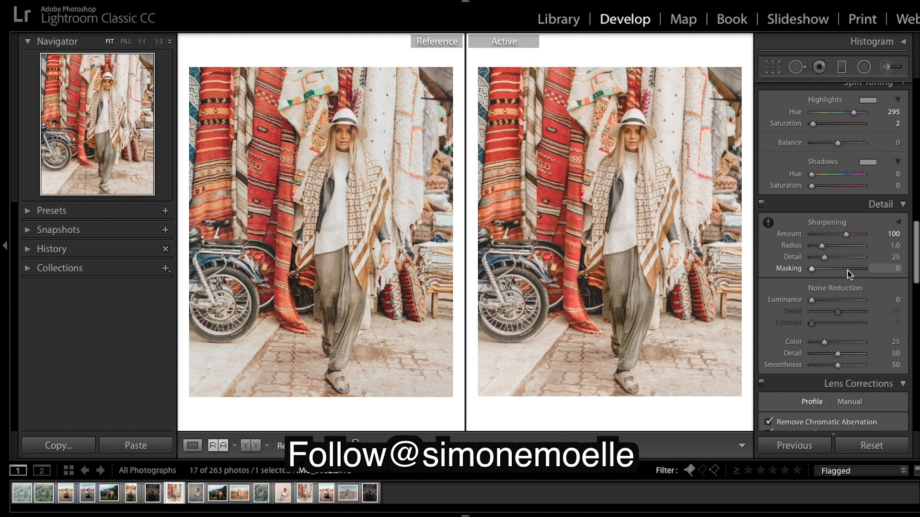
Add film grain with amount 94, size 36 and roughness 57.
{"action": "scroll", "coordinate": [848, 271], "scroll_direction": "down", "scroll_amount": 2}
{"action": "scroll", "coordinate": [849, 275], "scroll_direction": "down", "scroll_amount": 1}
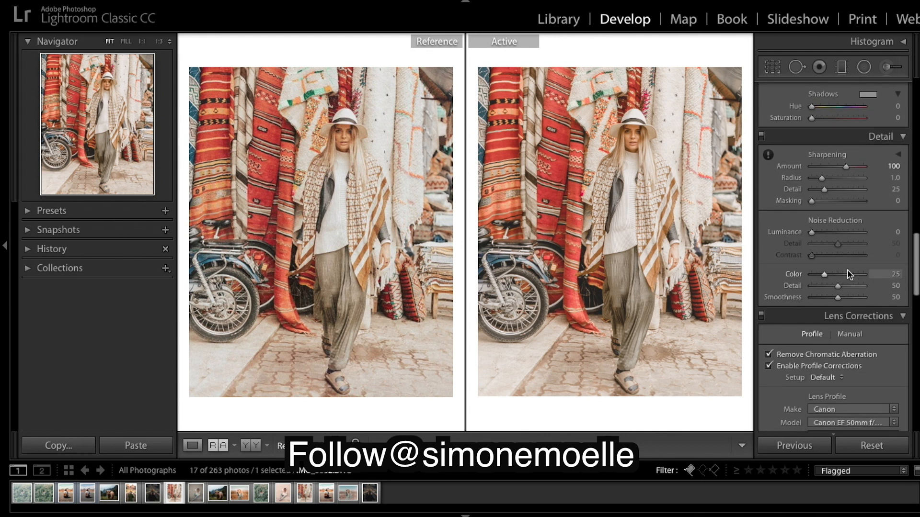
{"action": "scroll", "coordinate": [847, 274], "scroll_direction": "down", "scroll_amount": 6}
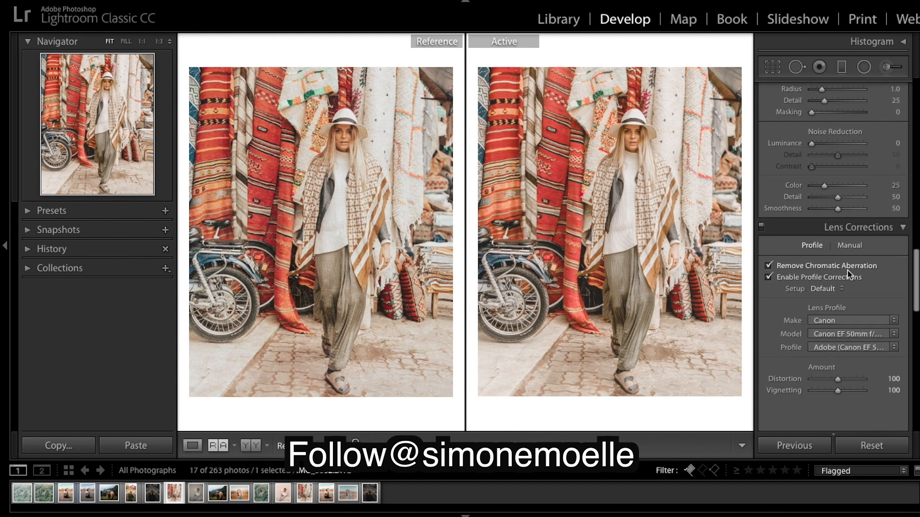
{"action": "scroll", "coordinate": [847, 273], "scroll_direction": "down", "scroll_amount": 12}
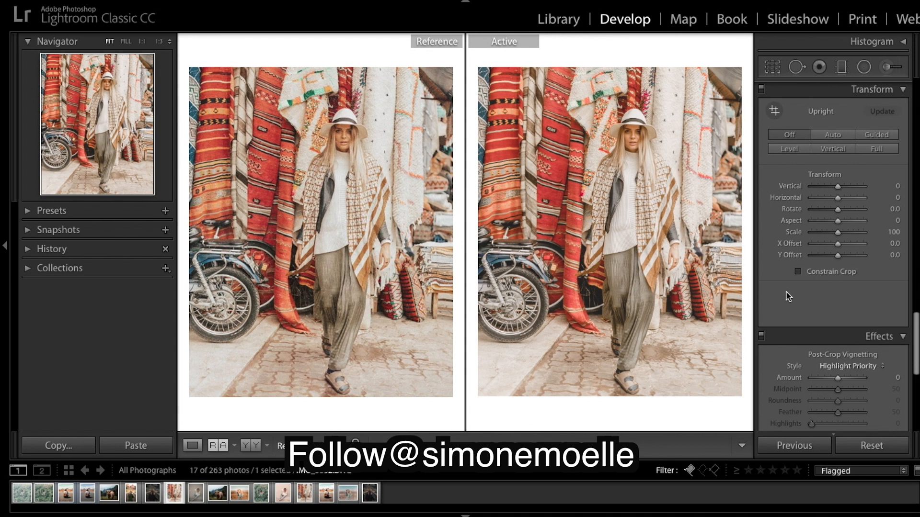
{"action": "scroll", "coordinate": [845, 251], "scroll_direction": "down", "scroll_amount": 5}
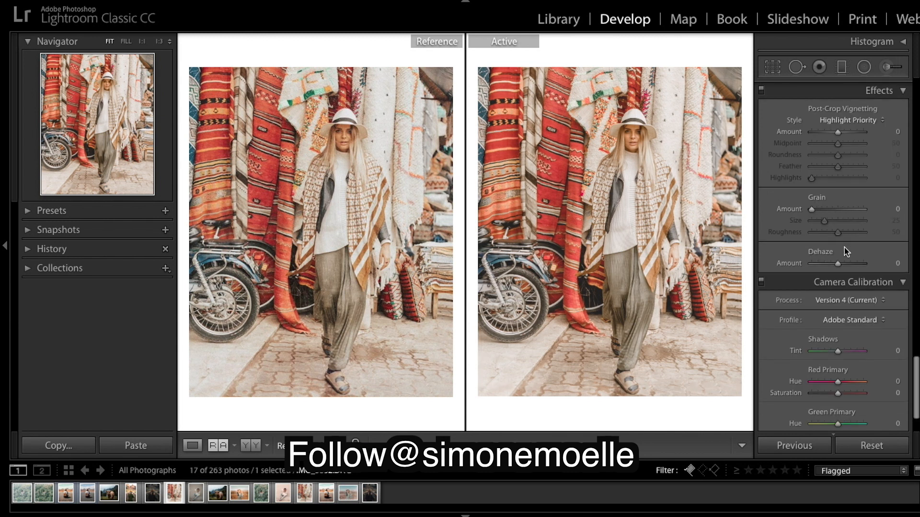
{"action": "scroll", "coordinate": [846, 252], "scroll_direction": "down", "scroll_amount": 2}
{"action": "scroll", "coordinate": [846, 252], "scroll_direction": "up", "scroll_amount": 2}
{"action": "left_click_drag", "start_coordinate": [812, 183], "coordinate": [854, 209]}
{"action": "left_click", "coordinate": [848, 184]}
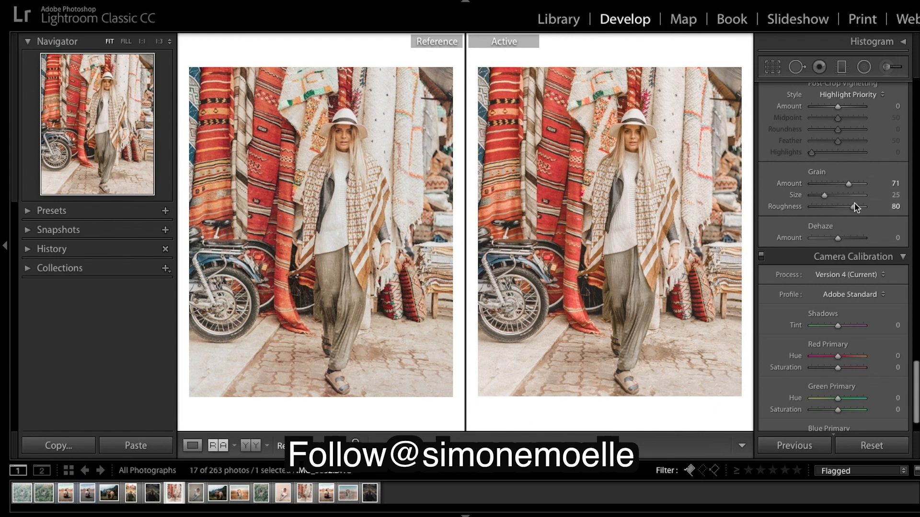
{"action": "left_click", "coordinate": [850, 186]}
{"action": "left_click_drag", "start_coordinate": [859, 188], "coordinate": [820, 224]}
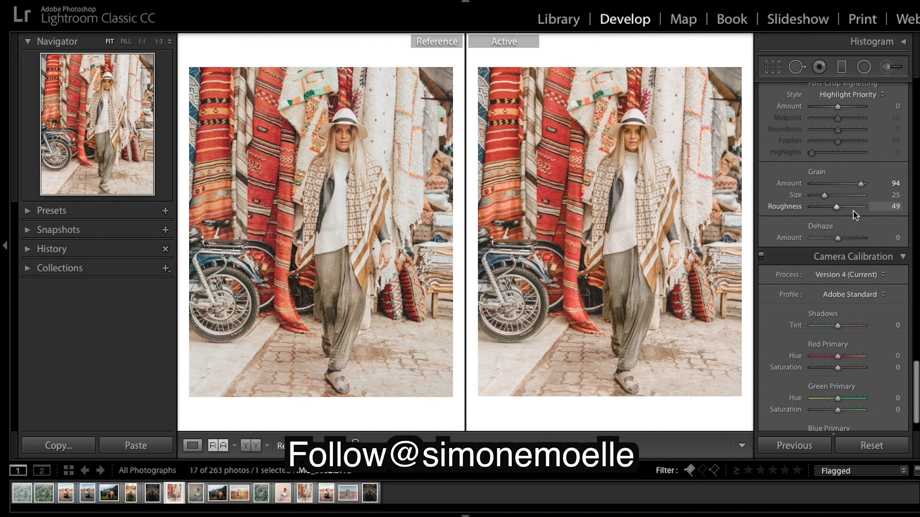
{"action": "left_click_drag", "start_coordinate": [883, 208], "coordinate": [841, 210]}
{"action": "left_click_drag", "start_coordinate": [842, 209], "coordinate": [833, 201]}
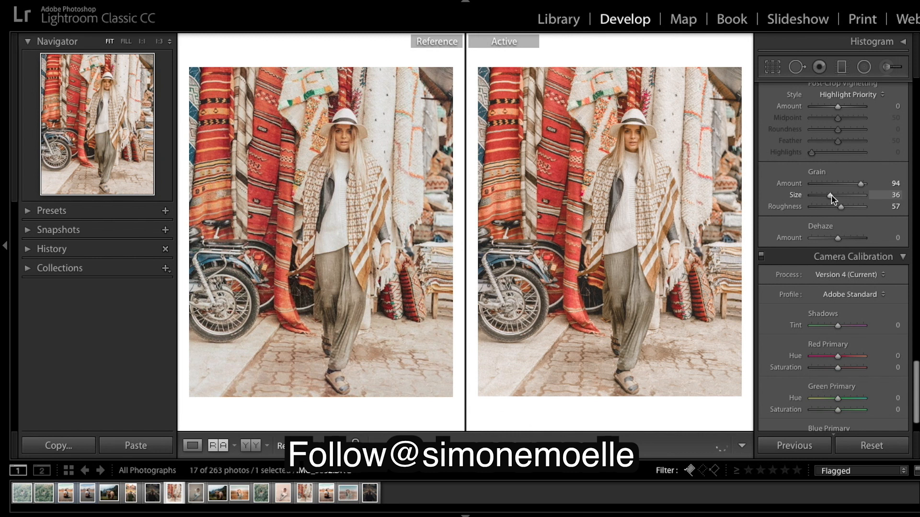
Compare the photo with and without the Effects settings to judge the grain.
{"action": "scroll", "coordinate": [832, 199], "scroll_direction": "up", "scroll_amount": 2}
{"action": "left_click", "coordinate": [761, 135]}
{"action": "left_click", "coordinate": [761, 136]}
{"action": "left_click", "coordinate": [762, 136]}
{"action": "left_click", "coordinate": [761, 135]}
{"action": "left_click", "coordinate": [762, 136]}
{"action": "left_click", "coordinate": [761, 136]}
{"action": "left_click", "coordinate": [762, 135]}
{"action": "left_click", "coordinate": [762, 136]}
{"action": "left_click", "coordinate": [762, 136]}
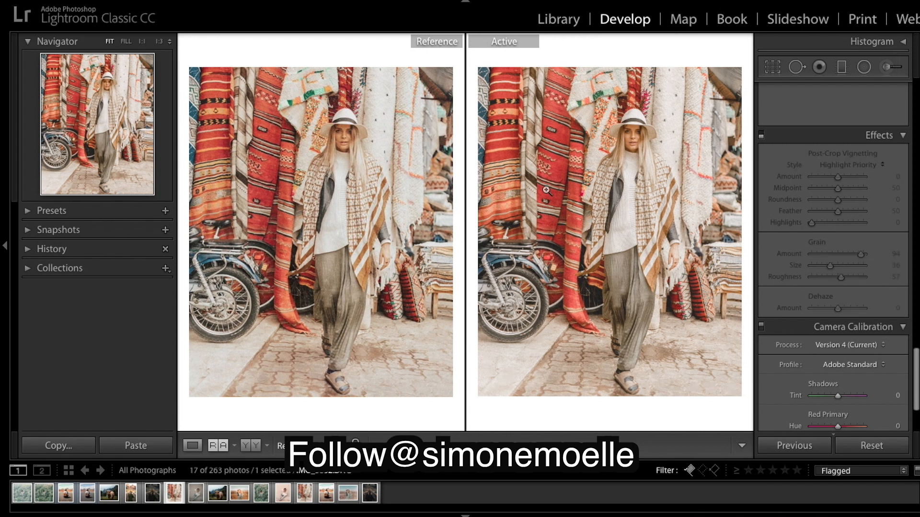
{"action": "left_click", "coordinate": [761, 135]}
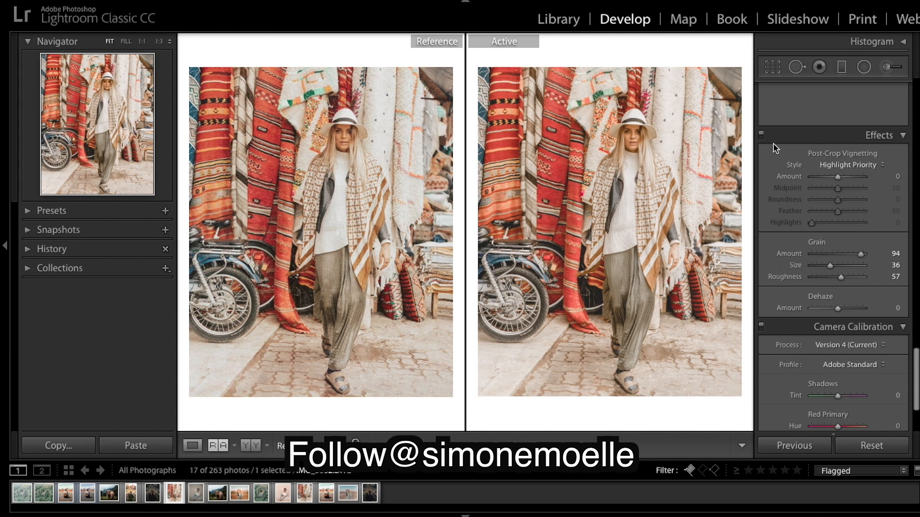
{"action": "left_click", "coordinate": [761, 135]}
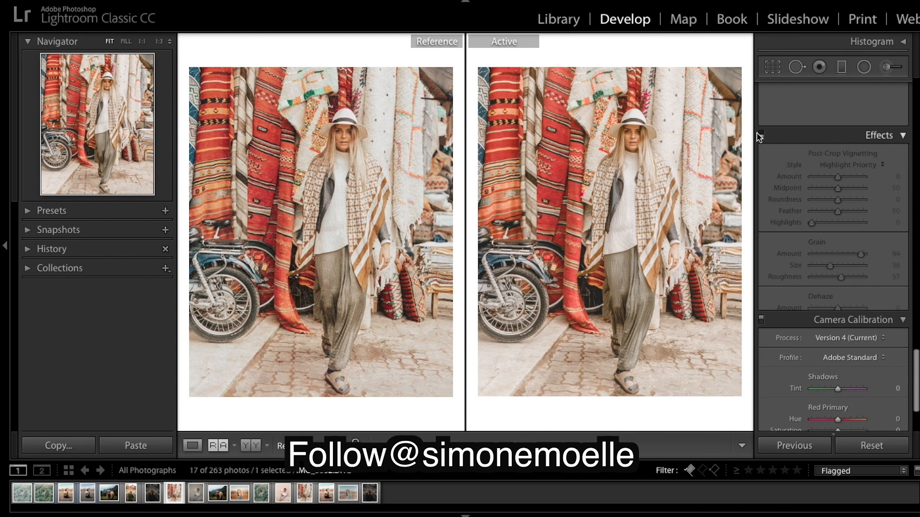
{"action": "left_click", "coordinate": [766, 136]}
{"action": "left_click", "coordinate": [875, 205]}
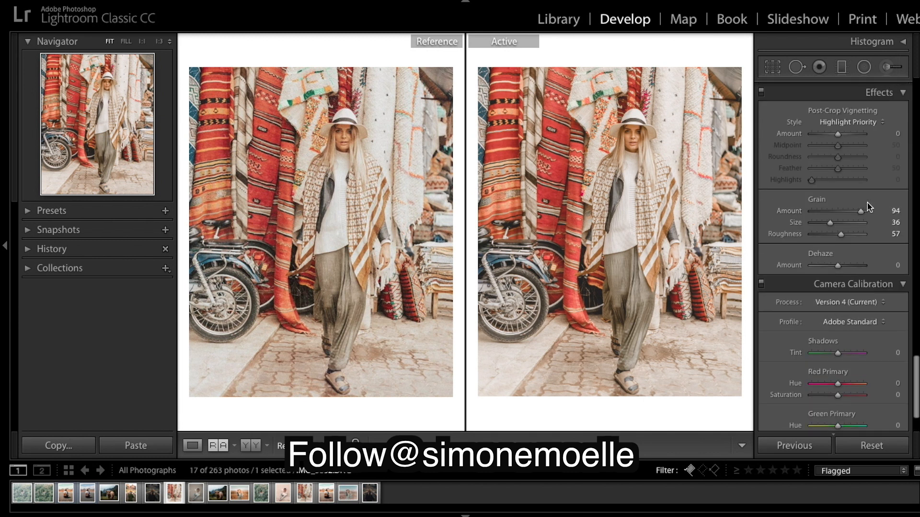
Reduce the grain amount to 42 and its roughness to 32.
{"action": "left_click_drag", "start_coordinate": [861, 211], "coordinate": [842, 211]}
{"action": "left_click_drag", "start_coordinate": [839, 211], "coordinate": [829, 212]}
{"action": "left_click_drag", "start_coordinate": [830, 218], "coordinate": [833, 218]}
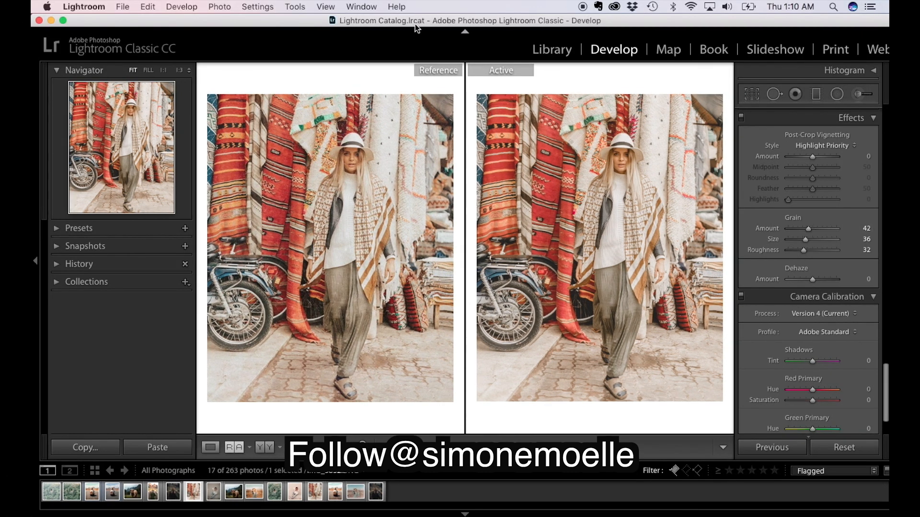
Search the help for "photoshop" and open the photo for editing in Adobe Photoshop.
{"action": "left_click", "coordinate": [397, 7]}
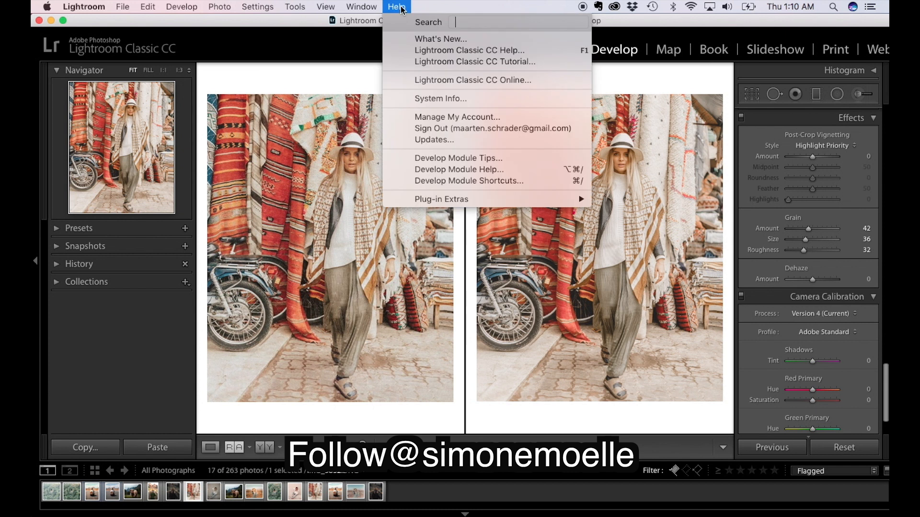
{"action": "type", "text": "photo"}
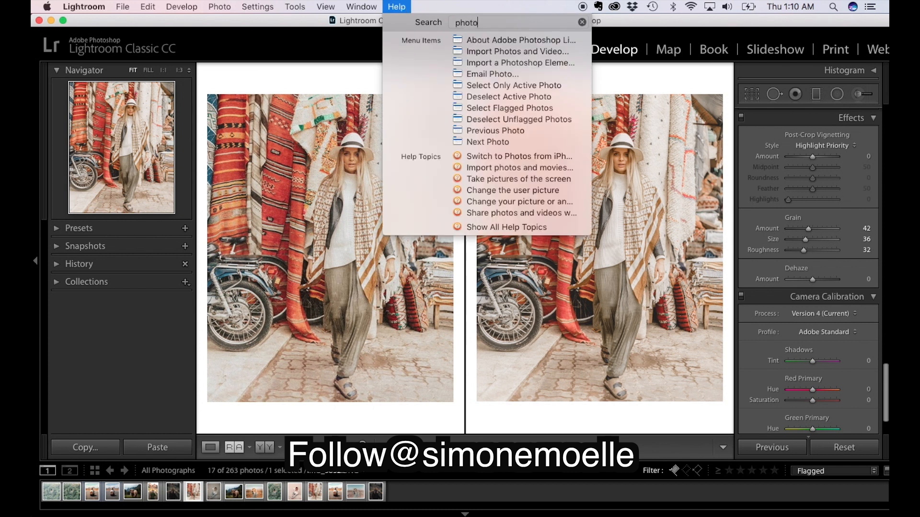
{"action": "type", "text": "shop"}
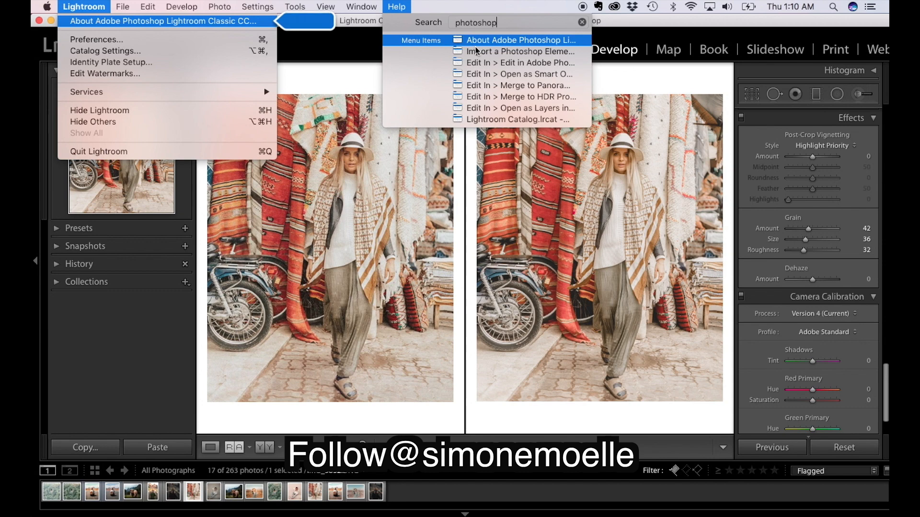
{"action": "mouse_move", "coordinate": [487, 64]}
{"action": "left_click", "coordinate": [486, 63]}
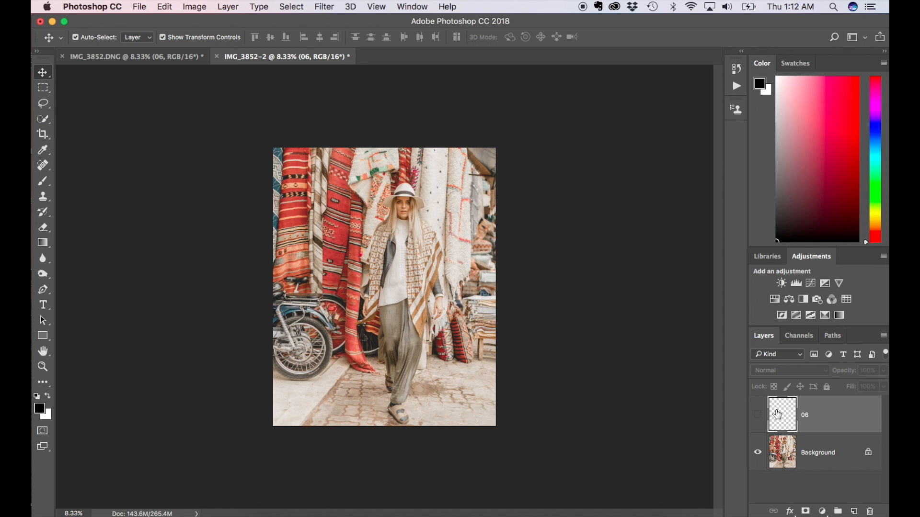
Show layer 06 above the photo and stretch it vertically to cover the full canvas height.
{"action": "left_click", "coordinate": [757, 415]}
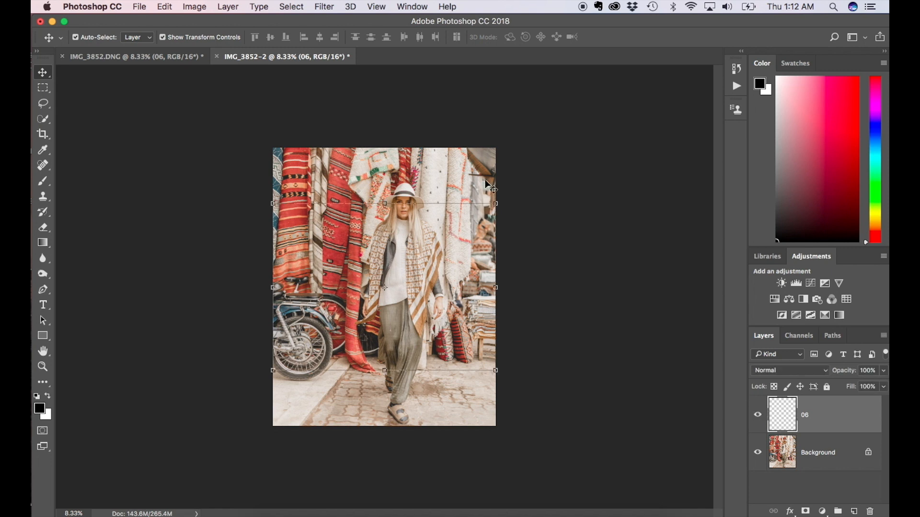
{"action": "left_click_drag", "start_coordinate": [486, 202], "coordinate": [495, 148]}
{"action": "left_click_drag", "start_coordinate": [495, 370], "coordinate": [495, 426]}
{"action": "left_click", "coordinate": [588, 36]}
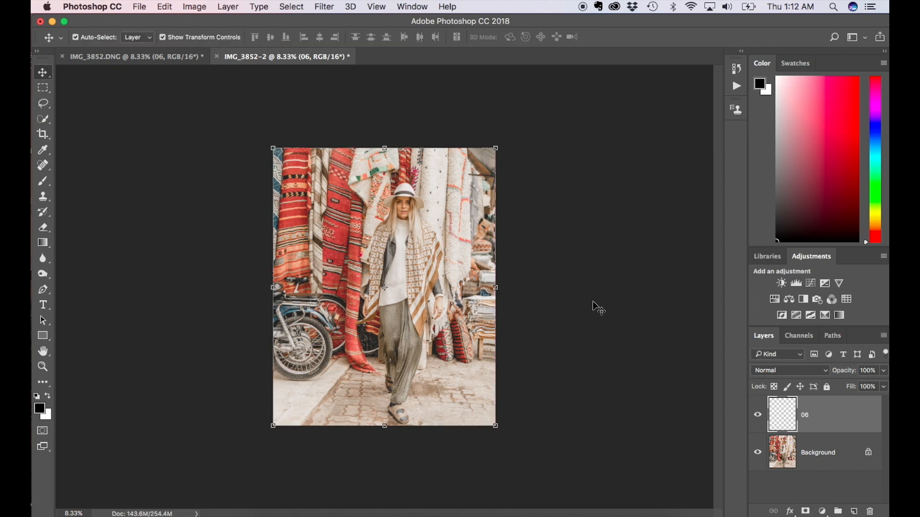
Compare the photo with layer 06 hidden and shown to judge the overlay's effect.
{"action": "left_click", "coordinate": [757, 416]}
{"action": "left_click", "coordinate": [757, 415]}
{"action": "left_click", "coordinate": [758, 415]}
{"action": "left_click", "coordinate": [757, 416]}
{"action": "left_click", "coordinate": [758, 416]}
{"action": "left_click", "coordinate": [758, 415]}
{"action": "left_click", "coordinate": [757, 416]}
{"action": "left_click", "coordinate": [757, 415]}
{"action": "left_click", "coordinate": [758, 416]}
{"action": "left_click", "coordinate": [758, 416]}
{"action": "left_click", "coordinate": [758, 416]}
{"action": "left_click", "coordinate": [758, 416]}
{"action": "left_click", "coordinate": [758, 416]}
{"action": "left_click", "coordinate": [757, 416]}
{"action": "left_click", "coordinate": [757, 416]}
{"action": "left_click", "coordinate": [757, 416]}
{"action": "left_click", "coordinate": [758, 416]}
{"action": "left_click", "coordinate": [757, 416]}
{"action": "left_click", "coordinate": [757, 416]}
{"action": "left_click", "coordinate": [757, 416]}
{"action": "left_click", "coordinate": [757, 416]}
{"action": "left_click", "coordinate": [757, 416]}
{"action": "left_click", "coordinate": [758, 416]}
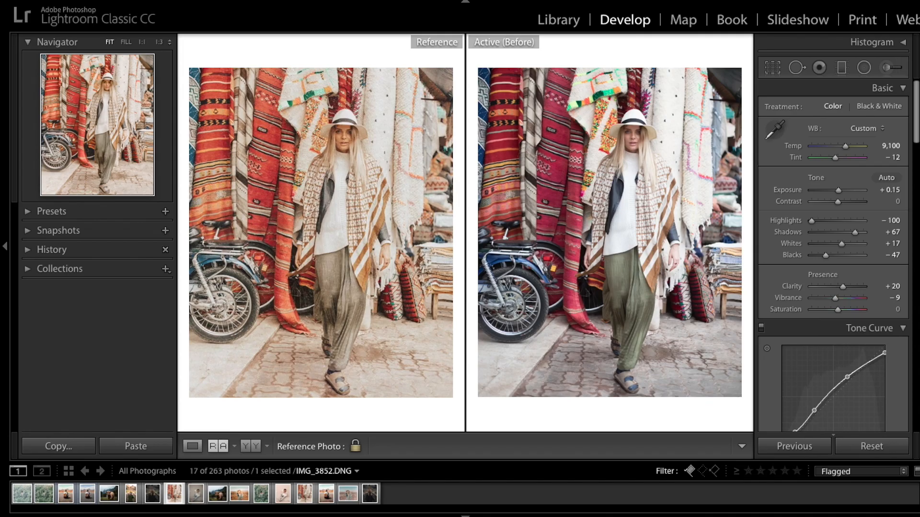
In Lightroom, switch the active photo from its Before view to the edited version beside the reference.
{"action": "key", "text": "backslash"}
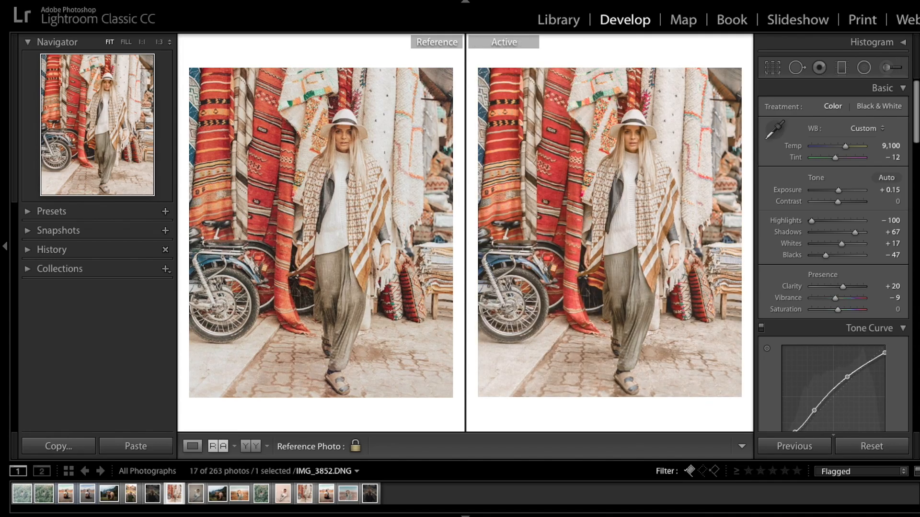